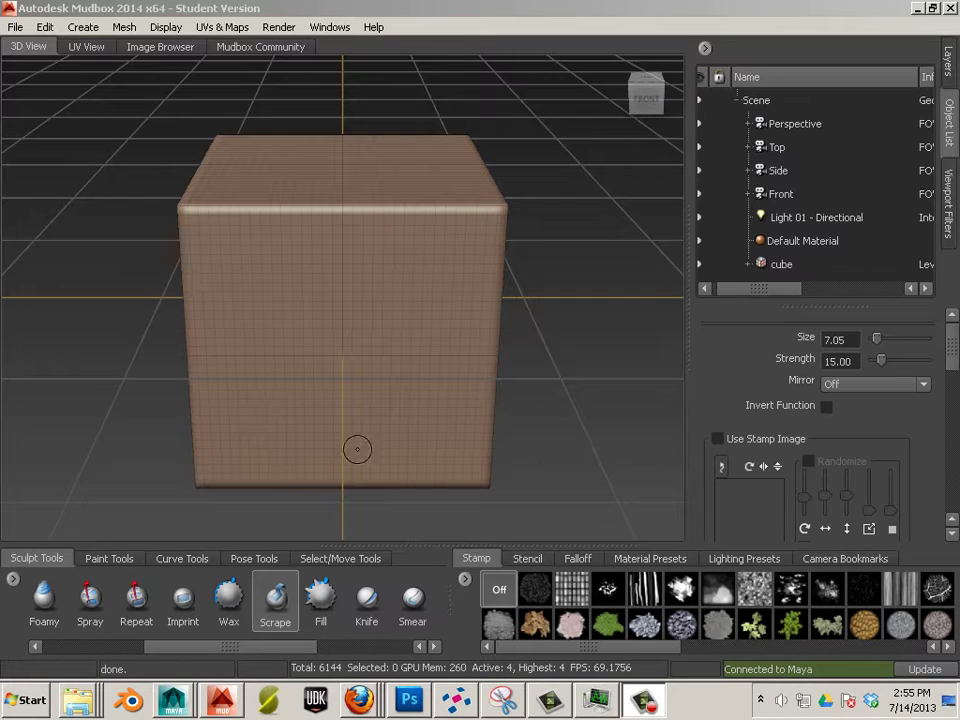
Step: Discard the unsaved cube scene and start a new scene from the Plane starting point
{"action": "left_click", "coordinate": [15, 27]}
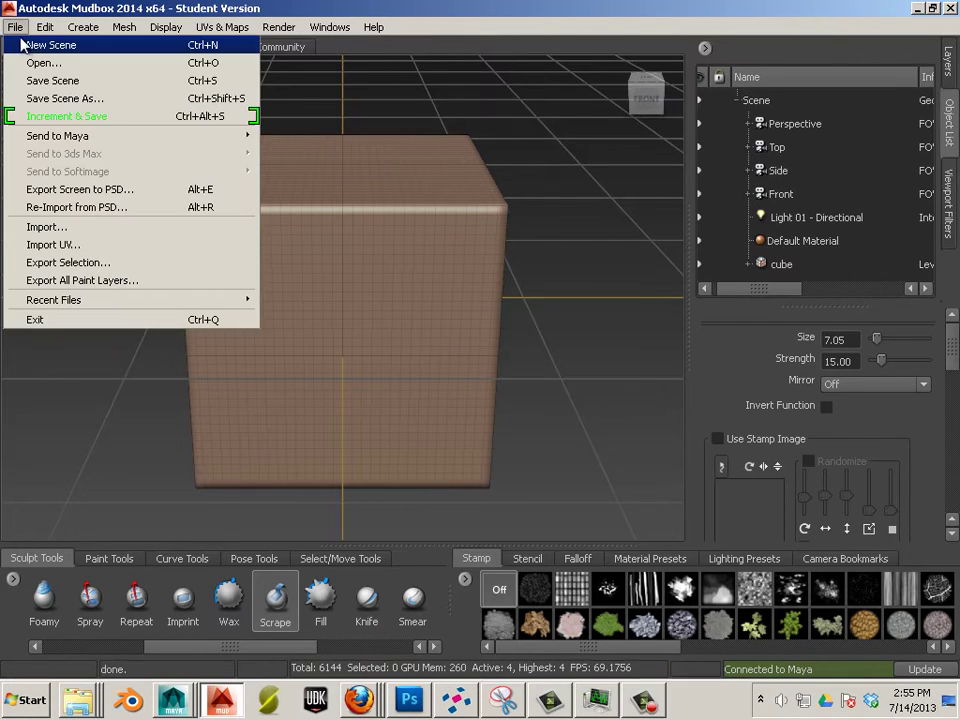
{"action": "left_click", "coordinate": [32, 46]}
{"action": "left_click", "coordinate": [479, 368]}
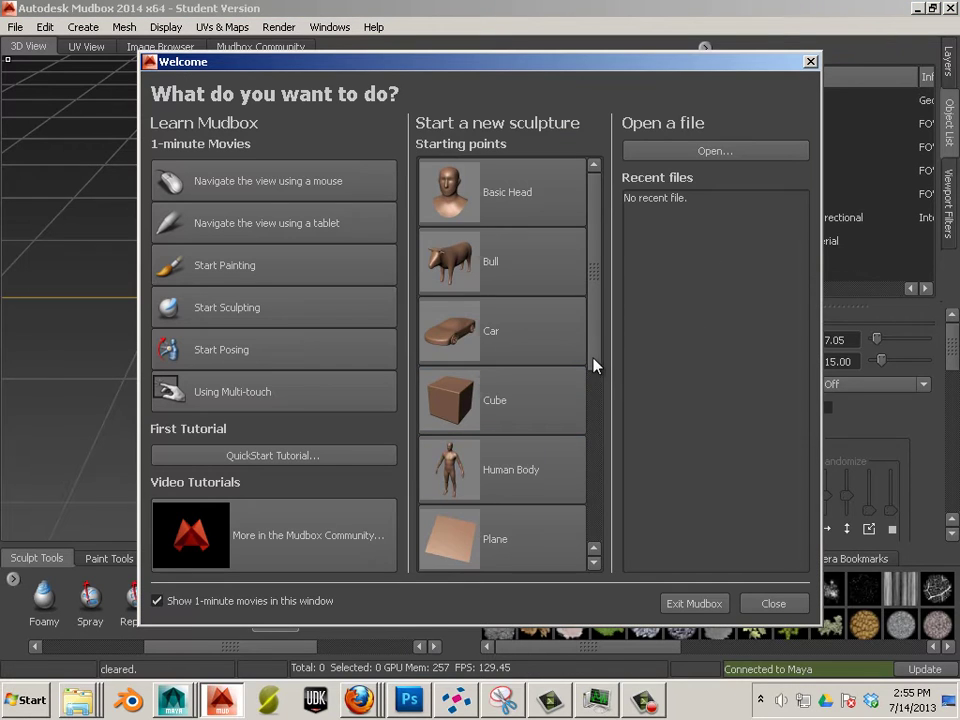
{"action": "left_click_drag", "start_coordinate": [594, 366], "coordinate": [602, 450]}
{"action": "left_click", "coordinate": [460, 378]}
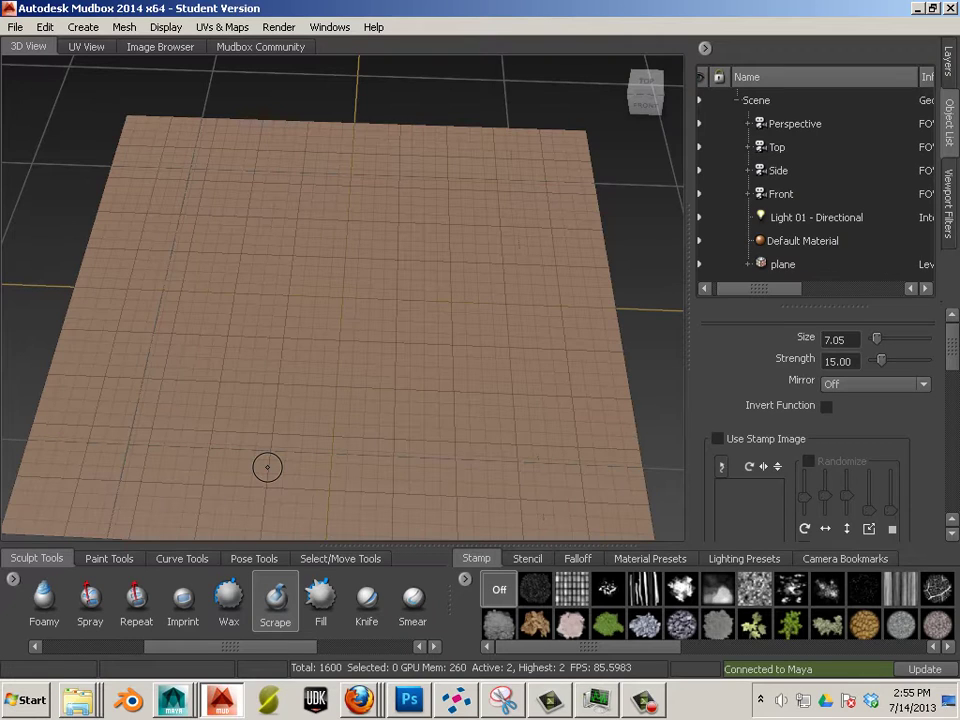
Step: Subdivide the plane to level 8 (6,553,600 polygons) and view it from the top
{"action": "key", "text": "shift+d"}
{"action": "key", "text": "shift+d"}
{"action": "key", "text": "shift+d"}
{"action": "key", "text": "shift+d"}
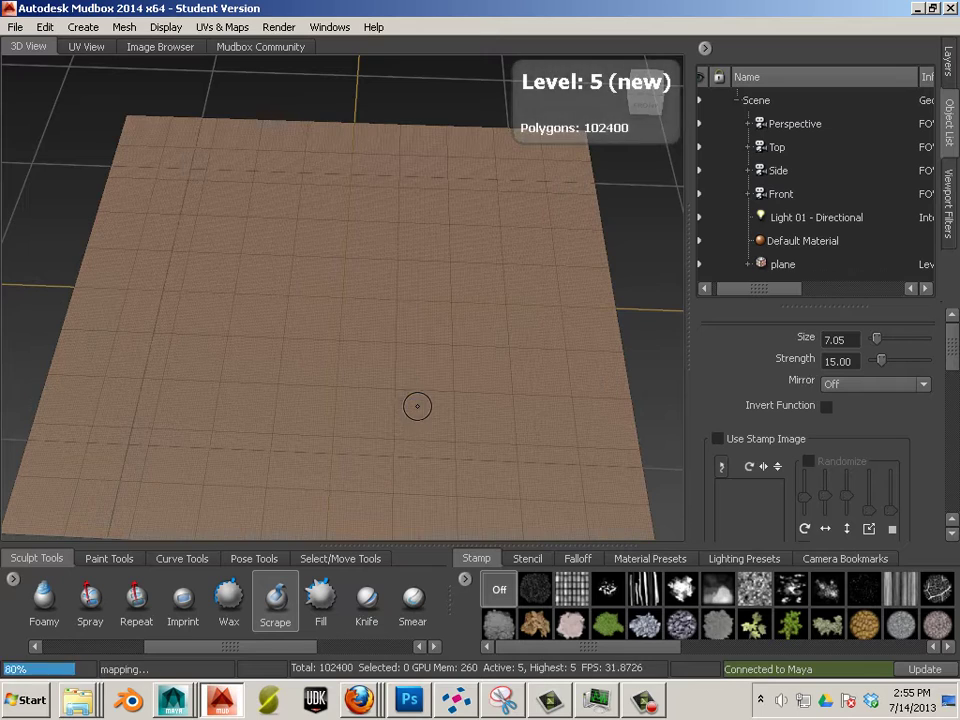
{"action": "key", "text": "shift+d"}
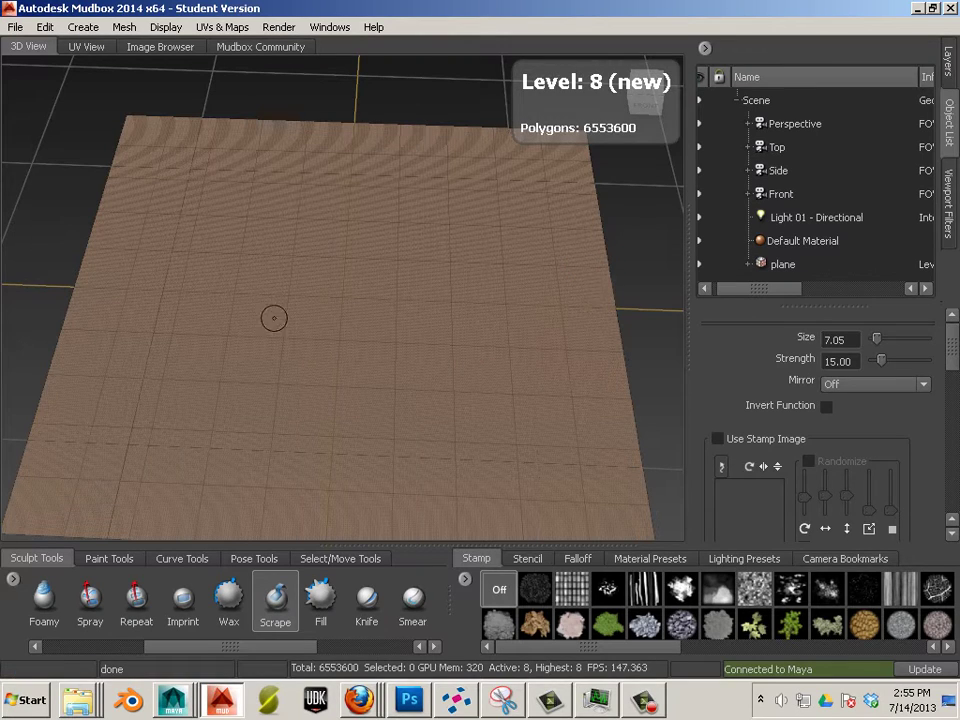
{"action": "left_click", "coordinate": [645, 92]}
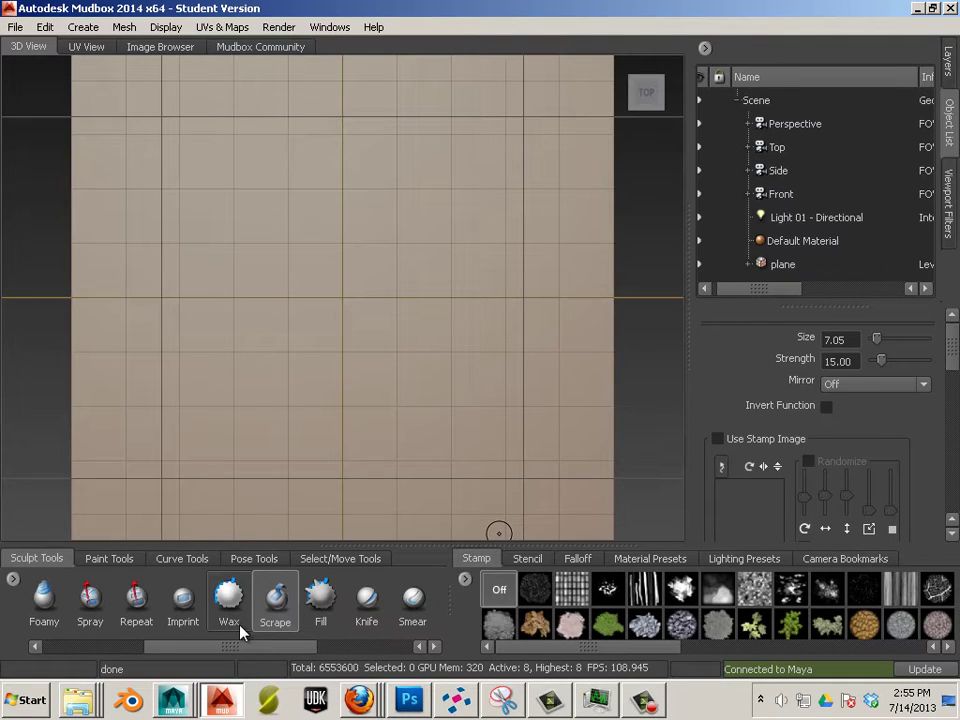
Step: Select the Sculpt brush and lower its strength to 3.50
{"action": "mouse_move", "coordinate": [161, 648]}
{"action": "left_mouse_down"}
{"action": "mouse_move", "coordinate": [75, 640]}
{"action": "mouse_move", "coordinate": [54, 617]}
{"action": "left_mouse_up"}
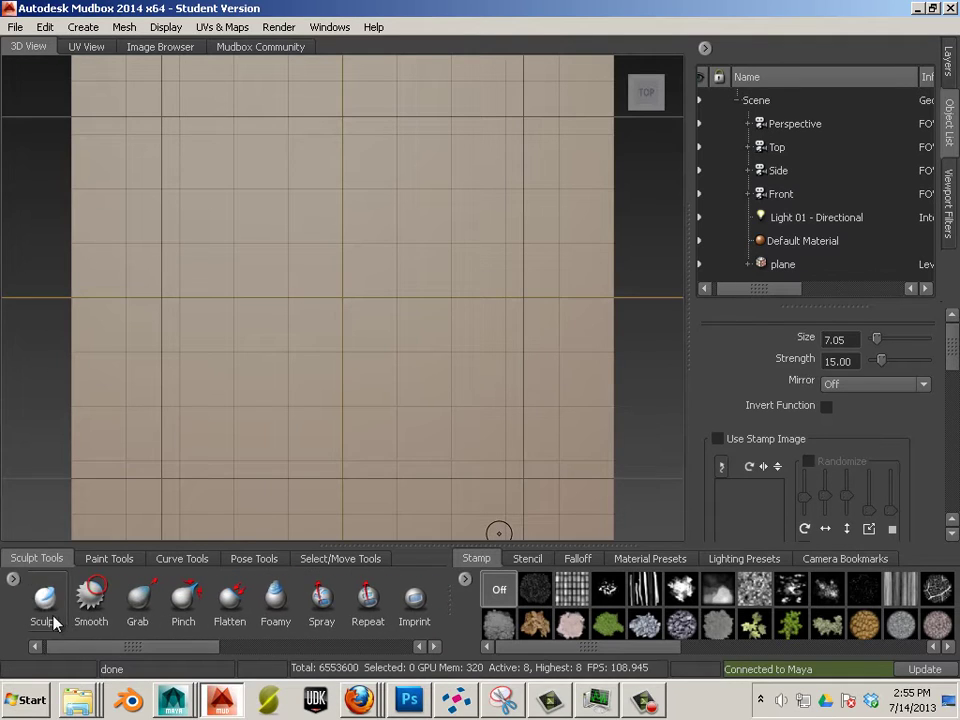
{"action": "left_click", "coordinate": [48, 605]}
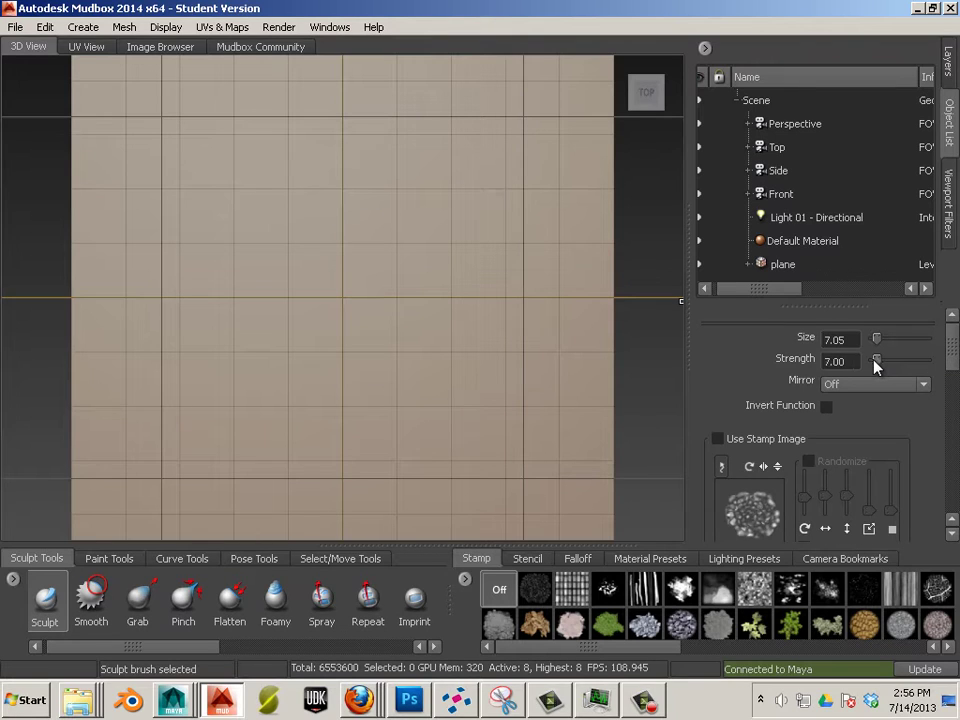
{"action": "left_click_drag", "start_coordinate": [874, 366], "coordinate": [871, 367]}
Step: Paint one diagonal Wax stroke at strength 1 near the plane's centre
{"action": "mouse_move", "coordinate": [137, 648]}
{"action": "left_mouse_down"}
{"action": "mouse_move", "coordinate": [328, 654]}
{"action": "mouse_move", "coordinate": [272, 662]}
{"action": "left_mouse_up"}
{"action": "left_click", "coordinate": [130, 597]}
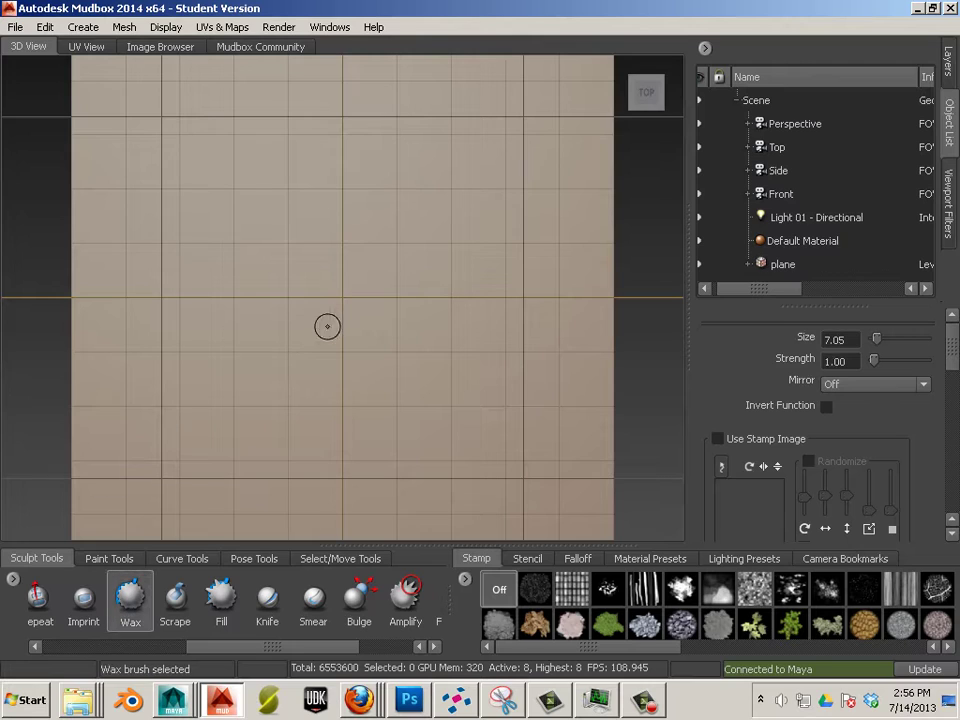
{"action": "mouse_move", "coordinate": [345, 317]}
{"action": "left_mouse_down"}
{"action": "mouse_move", "coordinate": [362, 294]}
{"action": "mouse_move", "coordinate": [336, 326]}
{"action": "mouse_move", "coordinate": [374, 276]}
{"action": "left_mouse_up"}
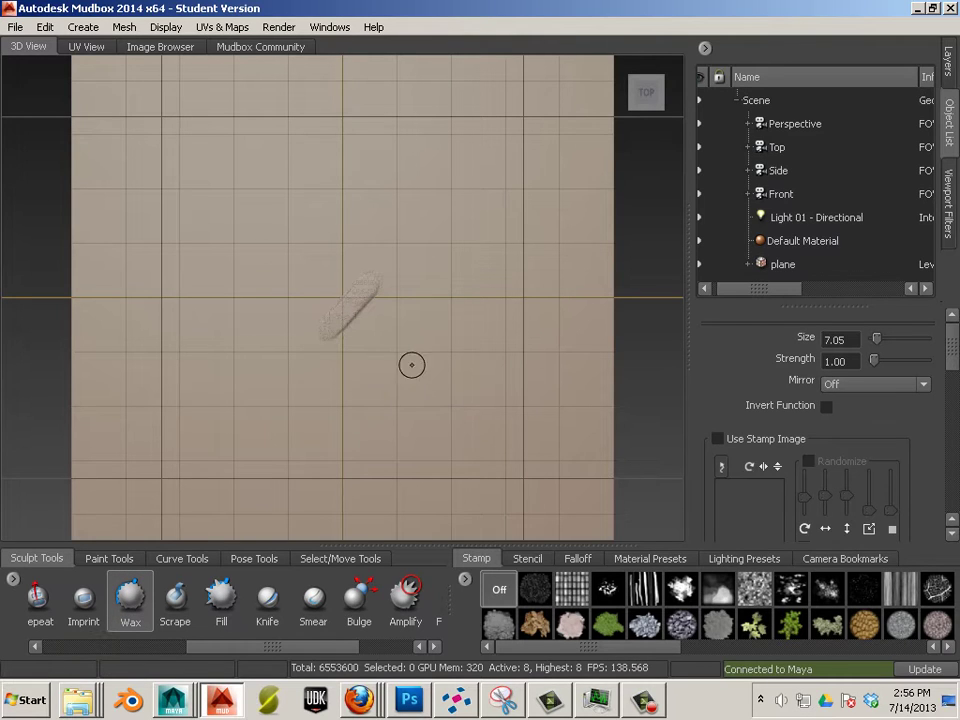
{"action": "scroll", "coordinate": [900, 385], "scroll_direction": "down", "scroll_amount": 10}
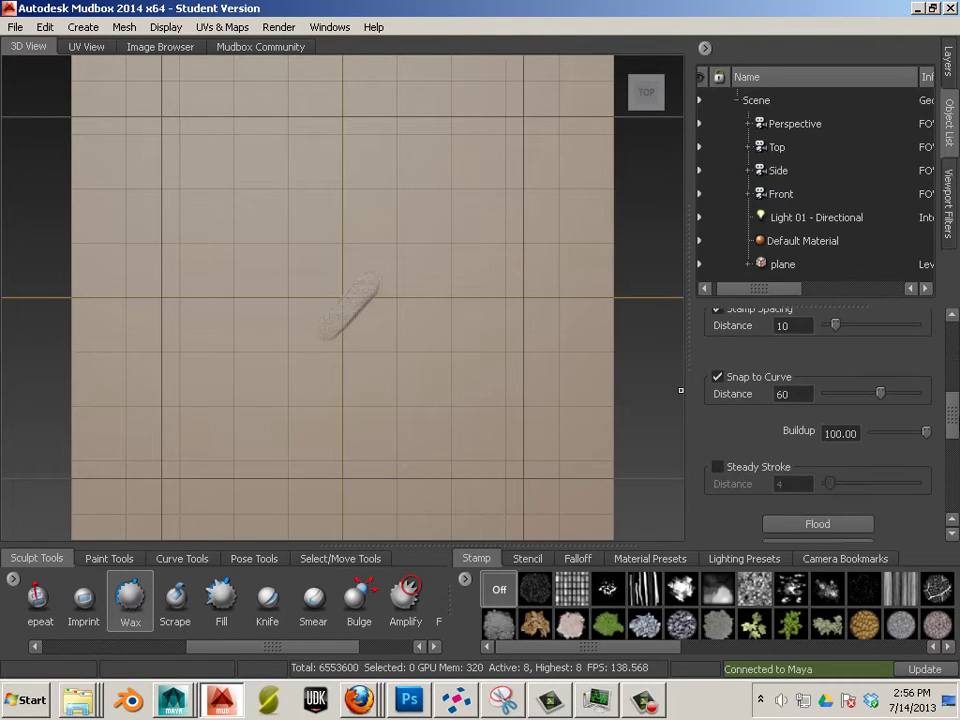
Step: Paint about ten overlapping diagonal wax strands across the centre, softening the lower-right tips
{"action": "mouse_move", "coordinate": [374, 279]}
{"action": "left_mouse_down"}
{"action": "mouse_move", "coordinate": [338, 316]}
{"action": "mouse_move", "coordinate": [386, 298]}
{"action": "mouse_move", "coordinate": [378, 319]}
{"action": "mouse_move", "coordinate": [396, 295]}
{"action": "mouse_move", "coordinate": [374, 318]}
{"action": "mouse_move", "coordinate": [393, 302]}
{"action": "mouse_move", "coordinate": [383, 335]}
{"action": "mouse_move", "coordinate": [384, 316]}
{"action": "mouse_move", "coordinate": [414, 330]}
{"action": "mouse_move", "coordinate": [352, 365]}
{"action": "left_mouse_up"}
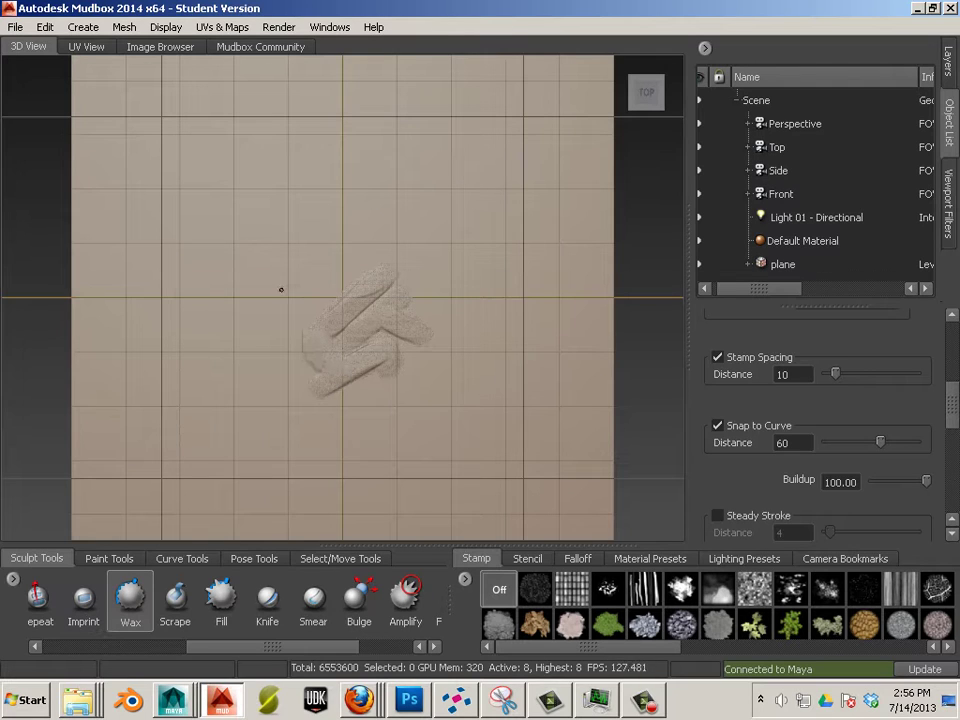
{"action": "mouse_move", "coordinate": [281, 290]}
{"action": "left_mouse_down"}
{"action": "mouse_move", "coordinate": [354, 253]}
{"action": "mouse_move", "coordinate": [345, 253]}
{"action": "mouse_move", "coordinate": [428, 268]}
{"action": "left_mouse_up"}
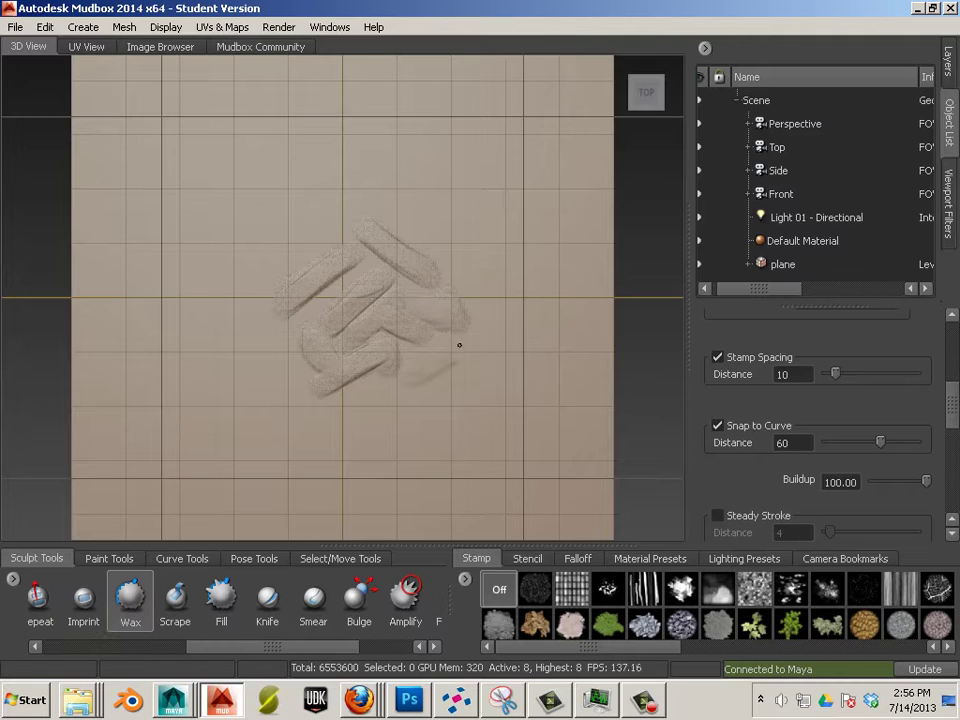
{"action": "left_click_drag", "start_coordinate": [456, 343], "coordinate": [401, 377]}
{"action": "left_click_drag", "start_coordinate": [322, 409], "coordinate": [245, 350]}
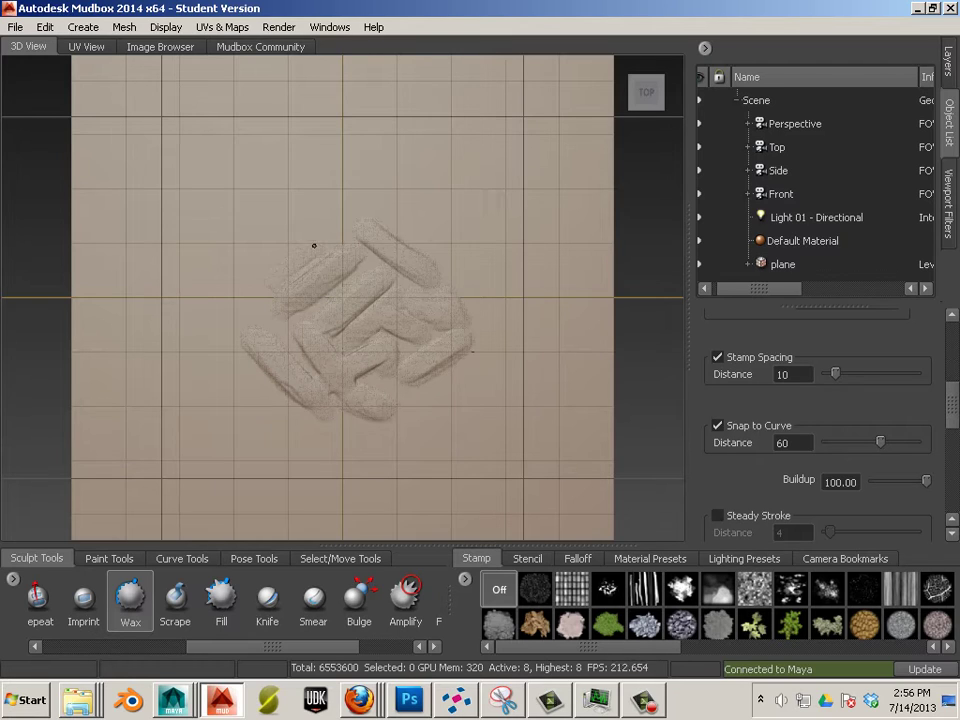
{"action": "left_click_drag", "start_coordinate": [278, 321], "coordinate": [282, 323]}
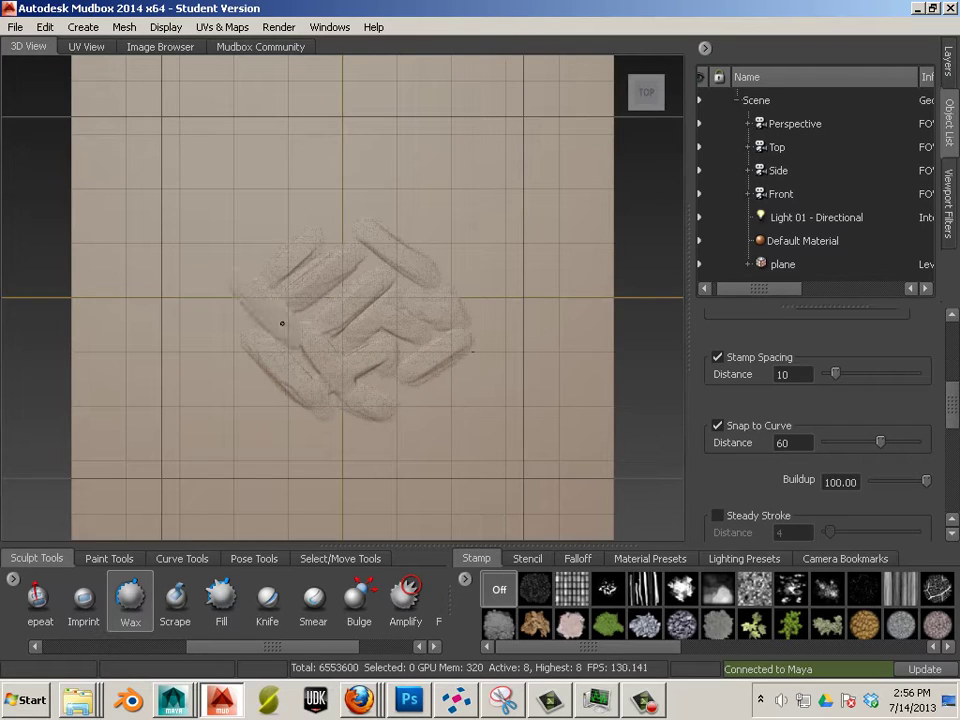
{"action": "left_click_drag", "start_coordinate": [310, 219], "coordinate": [425, 208]}
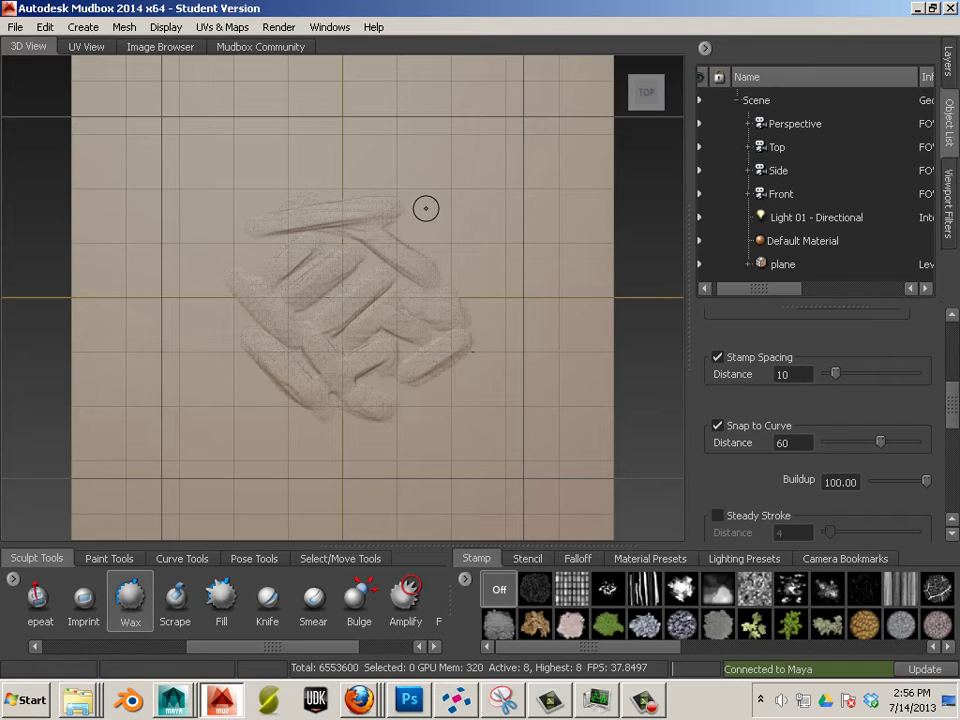
{"action": "left_click_drag", "start_coordinate": [466, 244], "coordinate": [414, 208]}
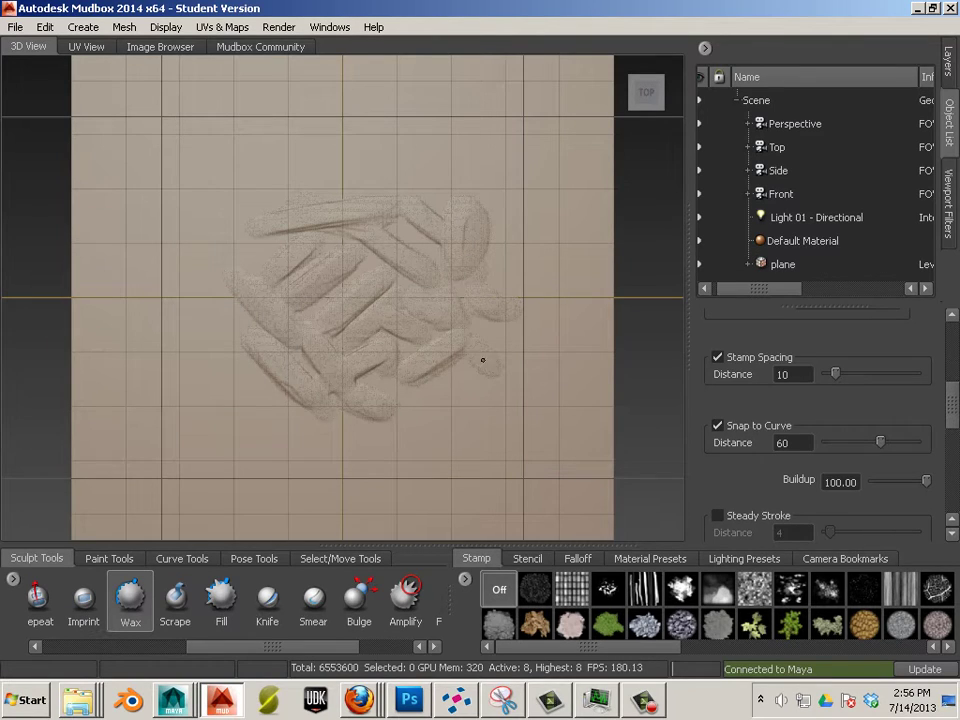
{"action": "left_click_drag", "start_coordinate": [226, 335], "coordinate": [300, 338]}
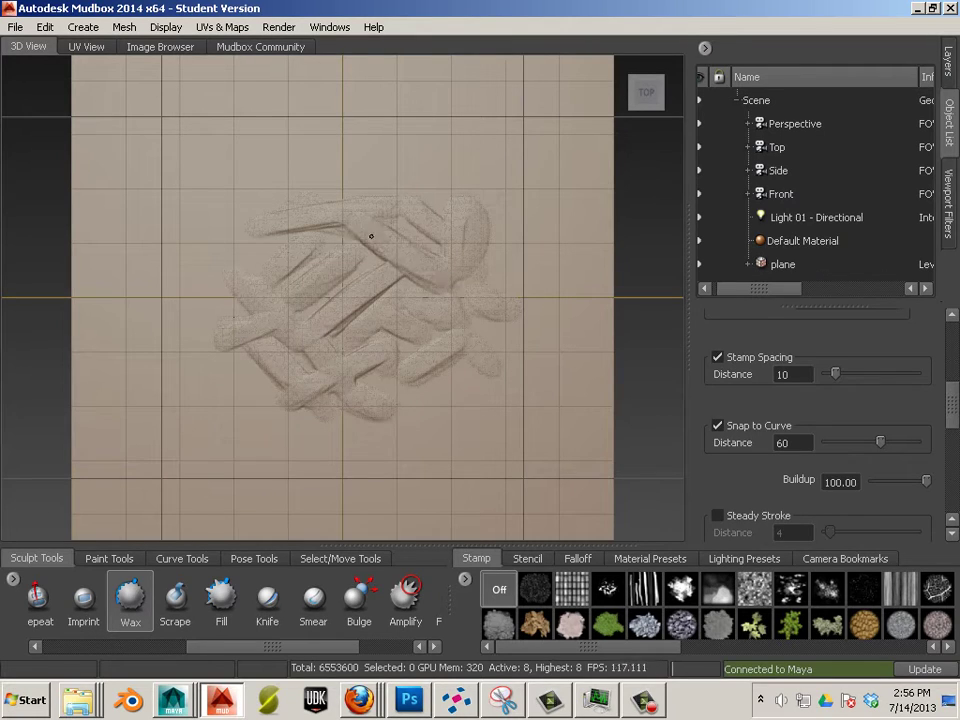
{"action": "left_click_drag", "start_coordinate": [439, 274], "coordinate": [343, 222]}
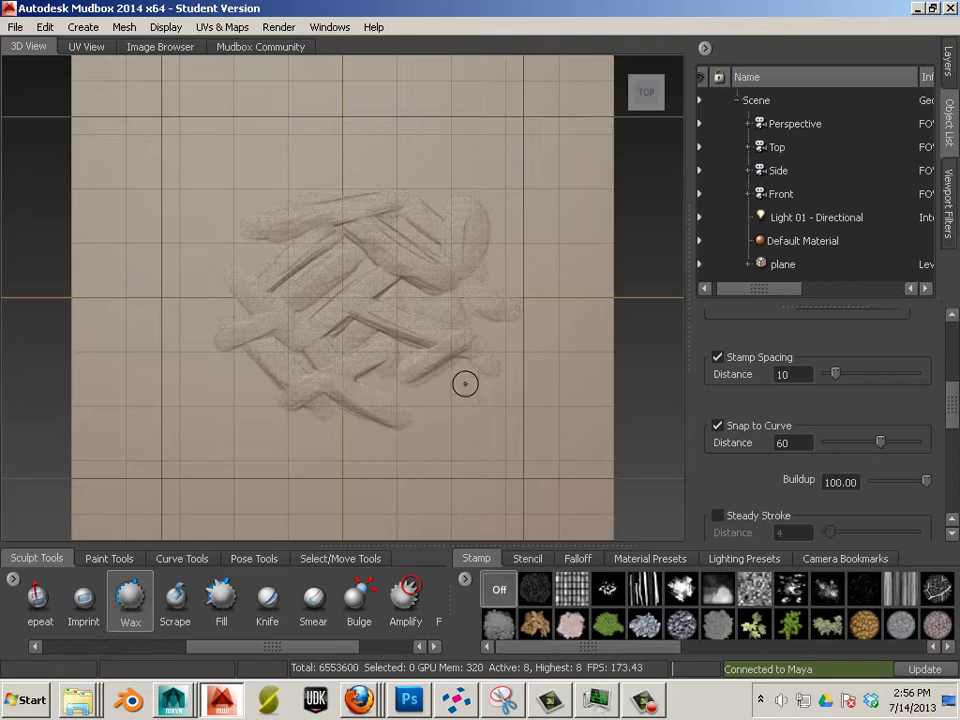
{"action": "mouse_move", "coordinate": [467, 366]}
{"action": "left_mouse_down", "text": "shift"}
{"action": "mouse_move", "coordinate": [414, 368]}
{"action": "mouse_move", "coordinate": [441, 395]}
{"action": "left_mouse_up", "text": "shift"}
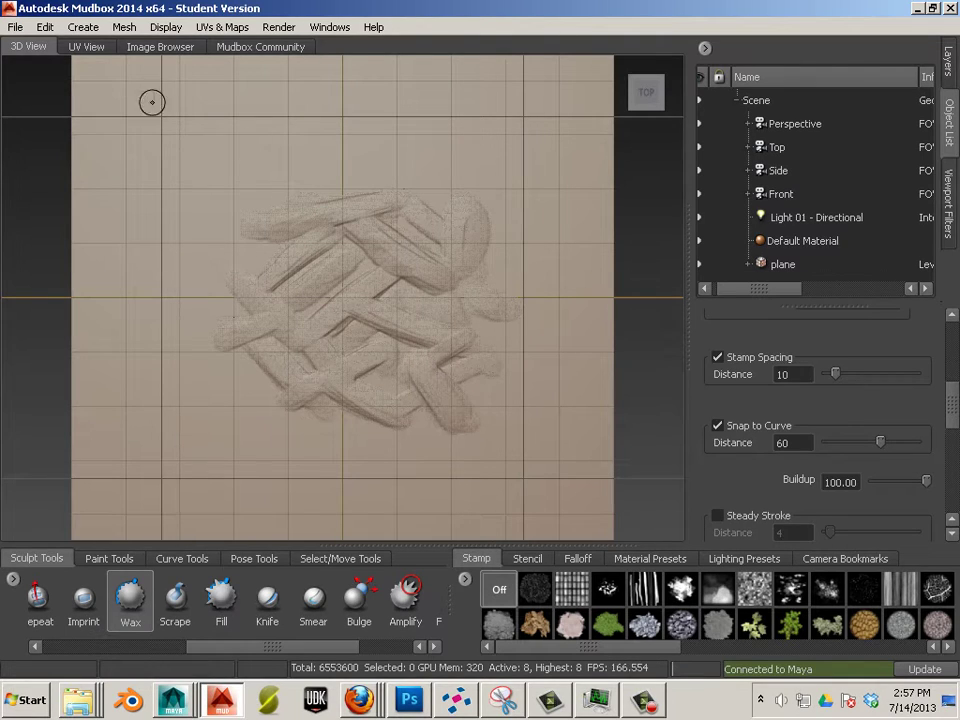
Step: Hide the mesh wireframe and switch to the Sculpt brush
{"action": "left_click", "coordinate": [168, 27]}
{"action": "left_click", "coordinate": [196, 226]}
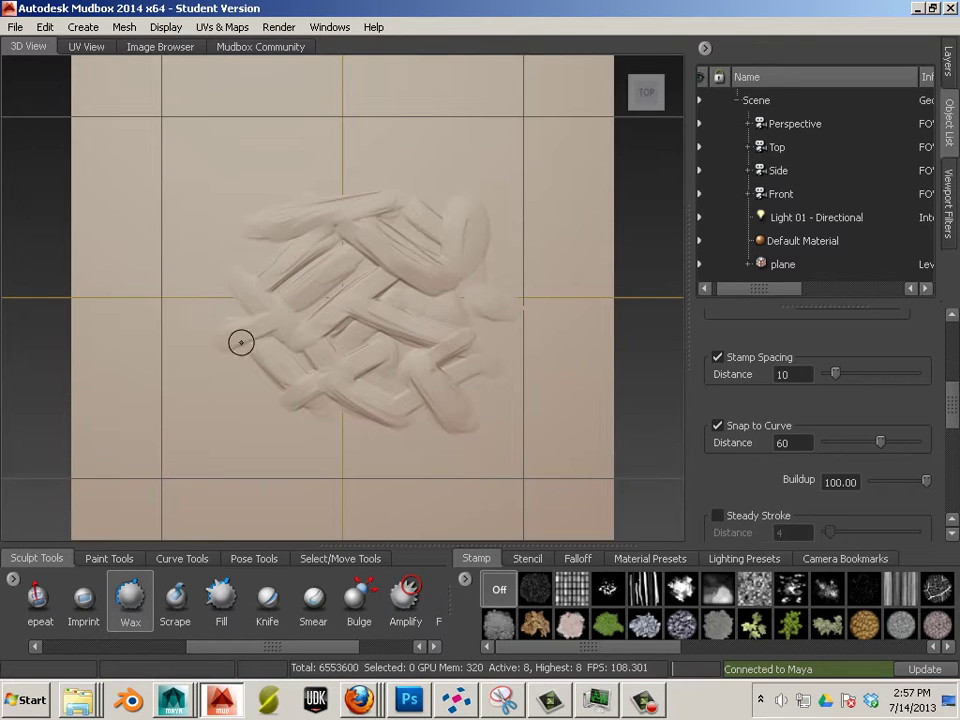
{"action": "left_click_drag", "start_coordinate": [205, 648], "coordinate": [57, 655]}
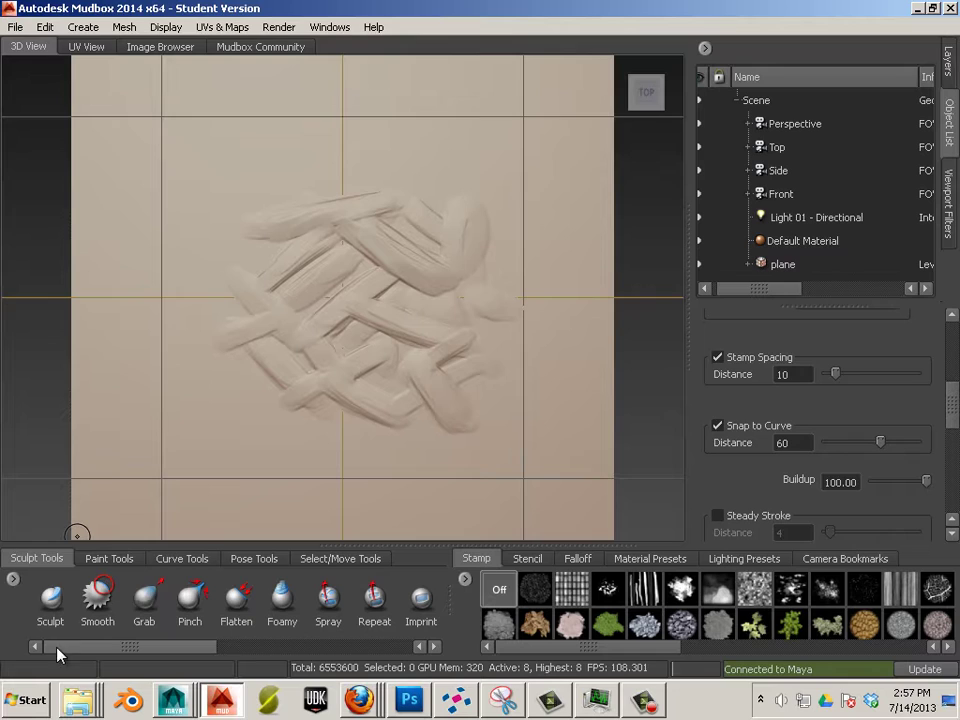
{"action": "left_click", "coordinate": [50, 598]}
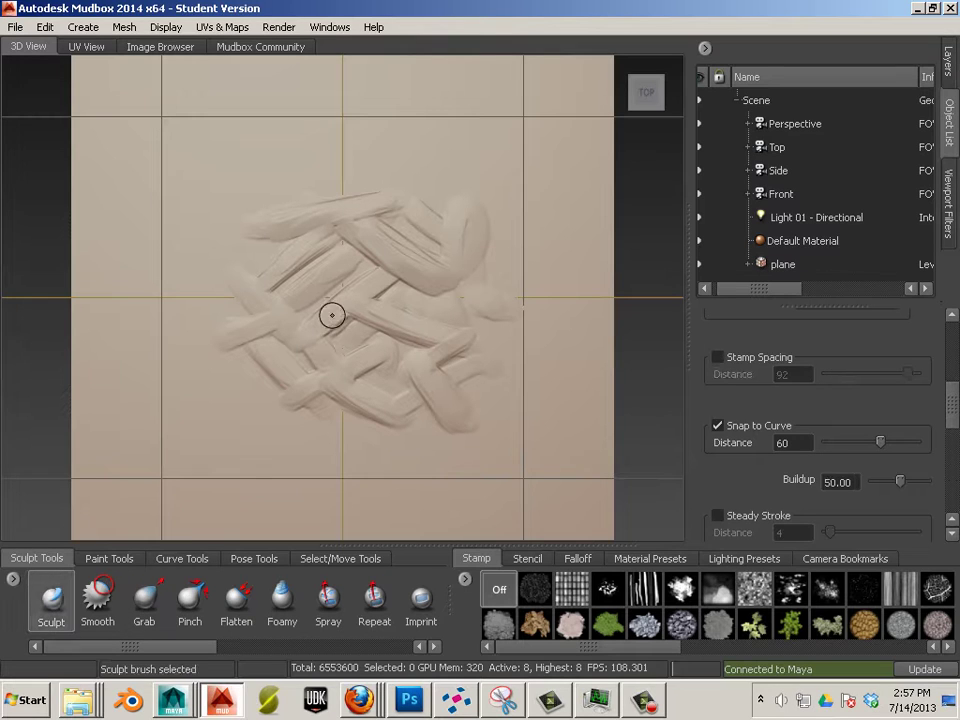
Step: Stamp eleven round knobs on the strands, including the top-right and upper-left strand ends
{"action": "left_click", "coordinate": [452, 338]}
{"action": "left_click", "coordinate": [422, 364]}
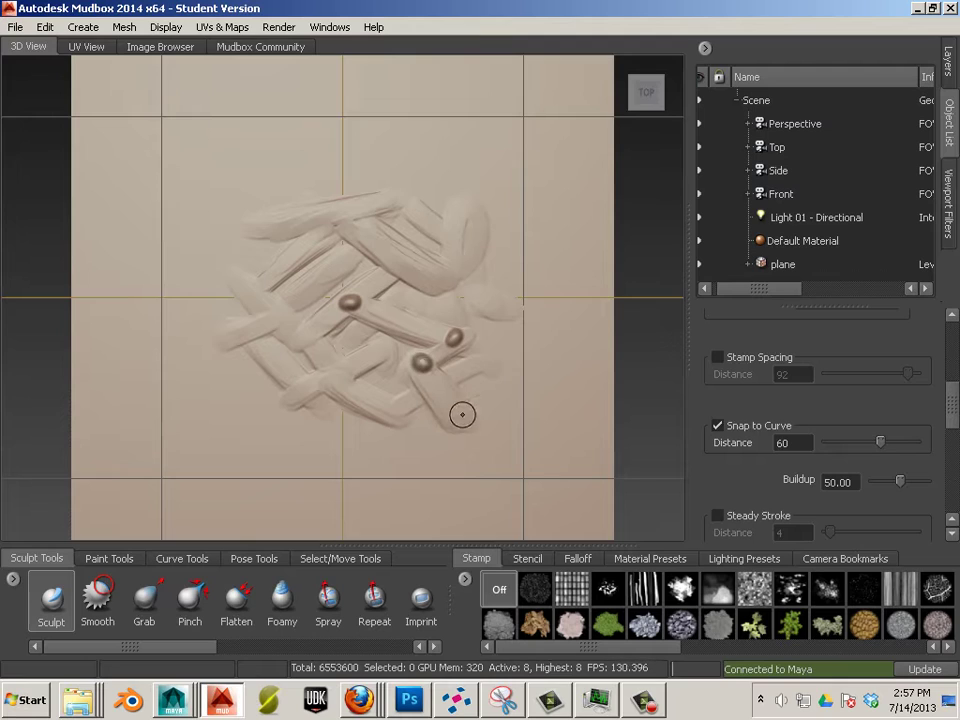
{"action": "left_click", "coordinate": [376, 353]}
{"action": "left_click", "coordinate": [435, 279]}
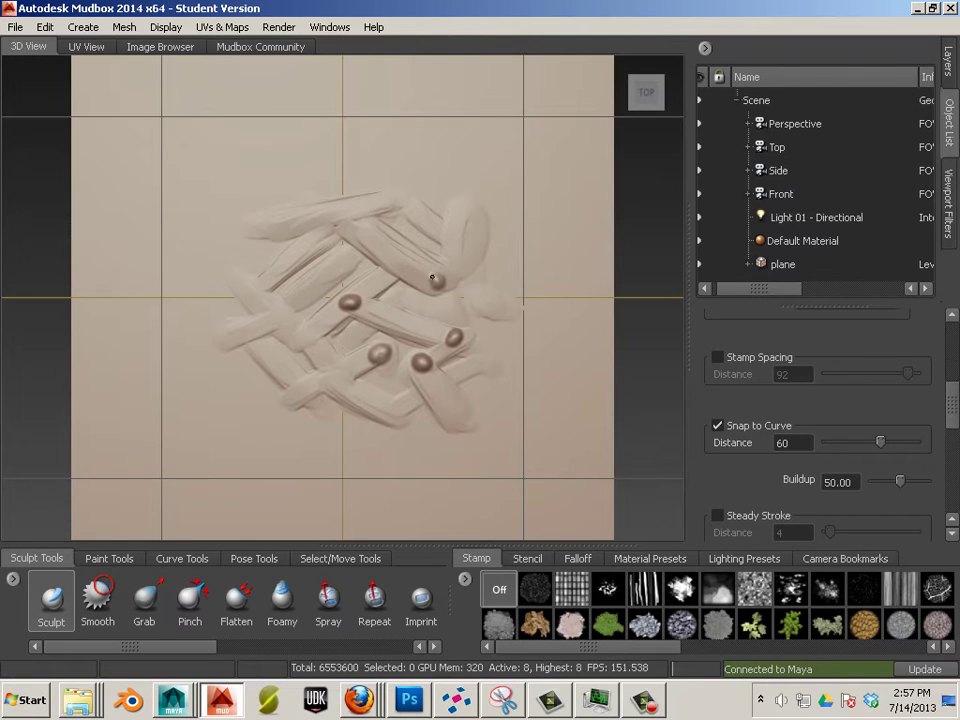
{"action": "left_click", "coordinate": [366, 230]}
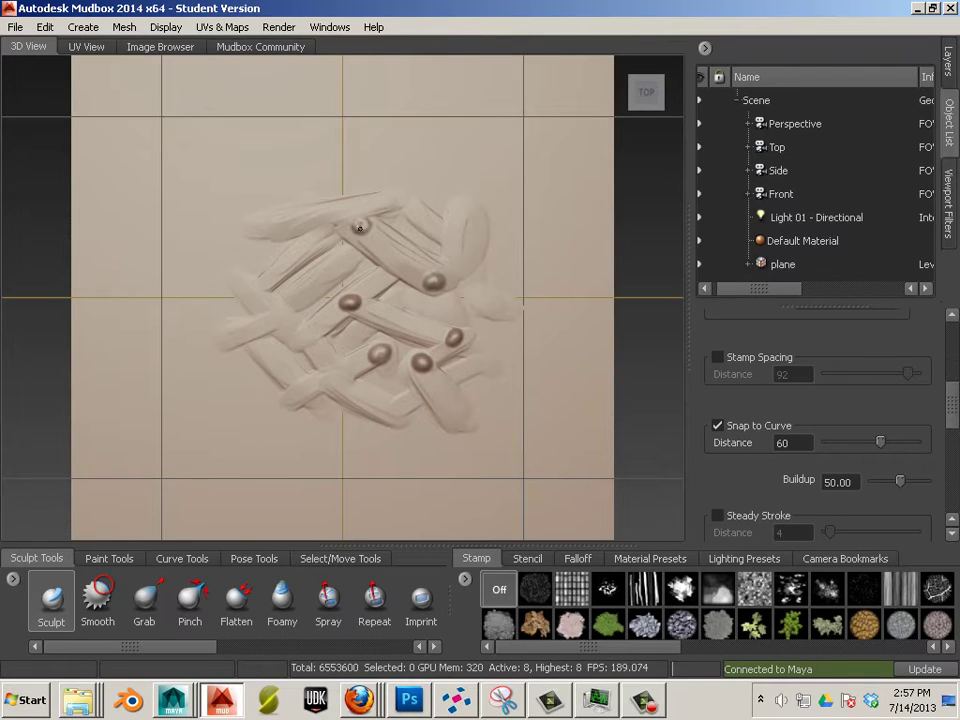
{"action": "left_click", "coordinate": [278, 318]}
{"action": "left_click", "coordinate": [468, 297]}
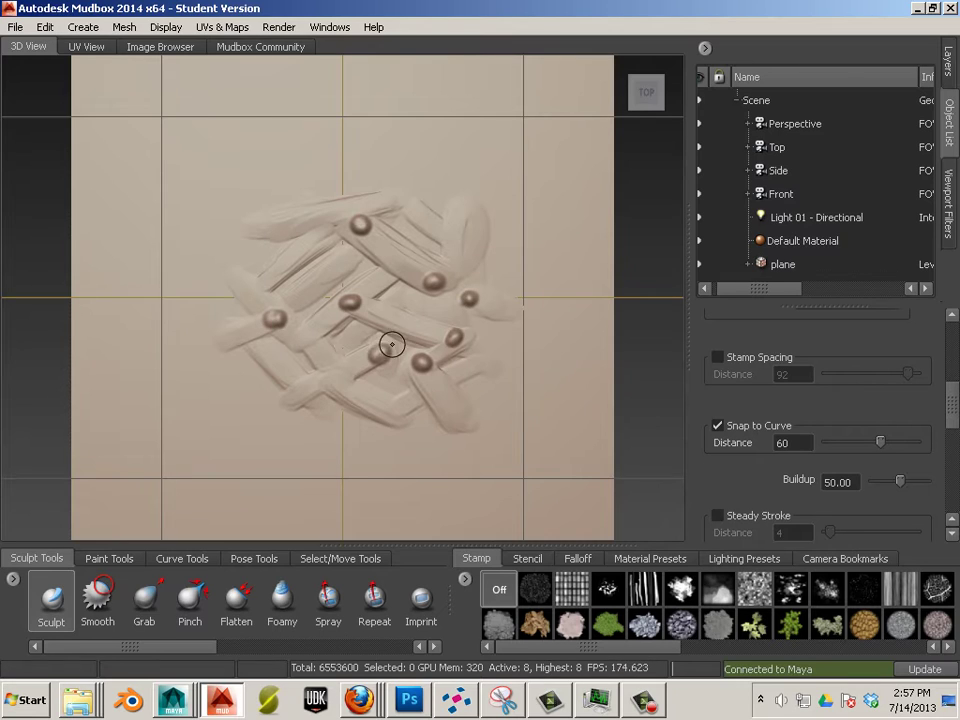
{"action": "left_click", "coordinate": [331, 378]}
{"action": "left_click", "coordinate": [308, 340]}
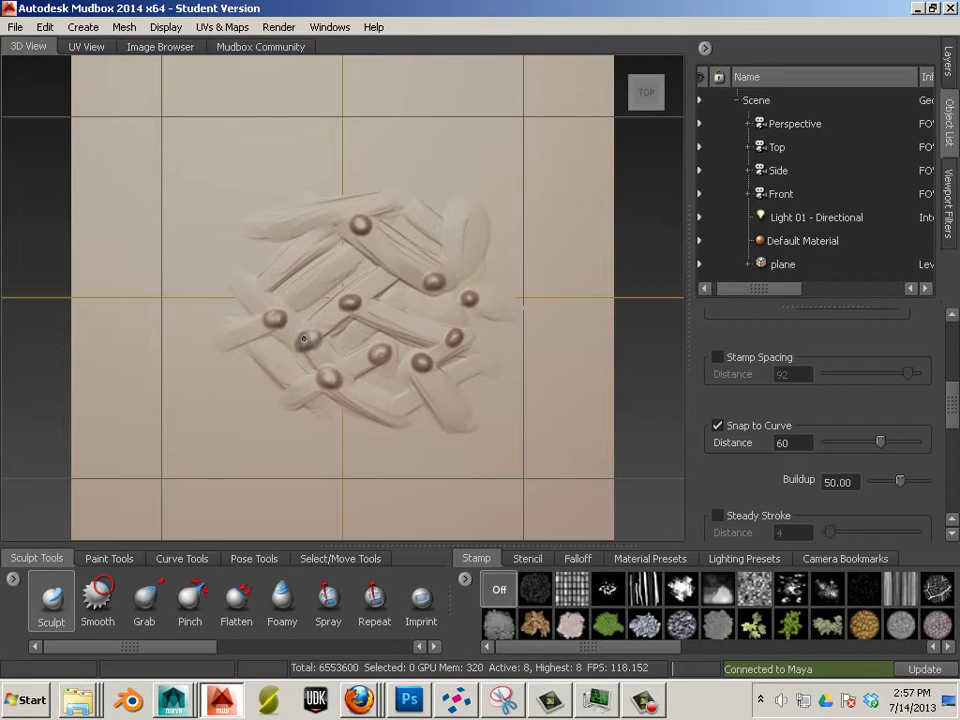
{"action": "left_click", "coordinate": [457, 221]}
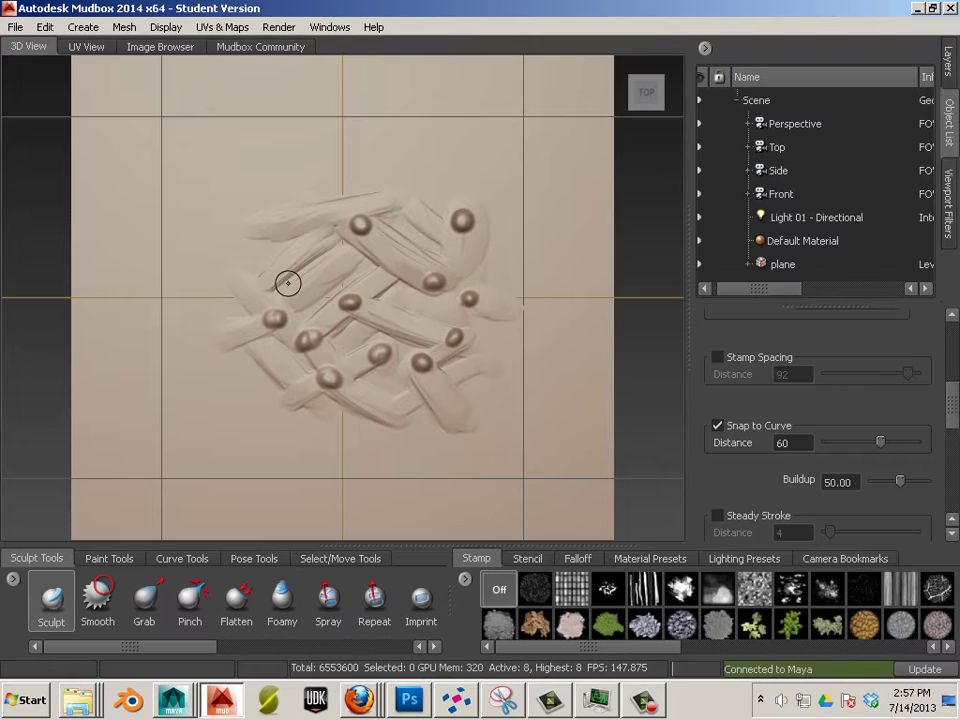
{"action": "left_click", "coordinate": [286, 225]}
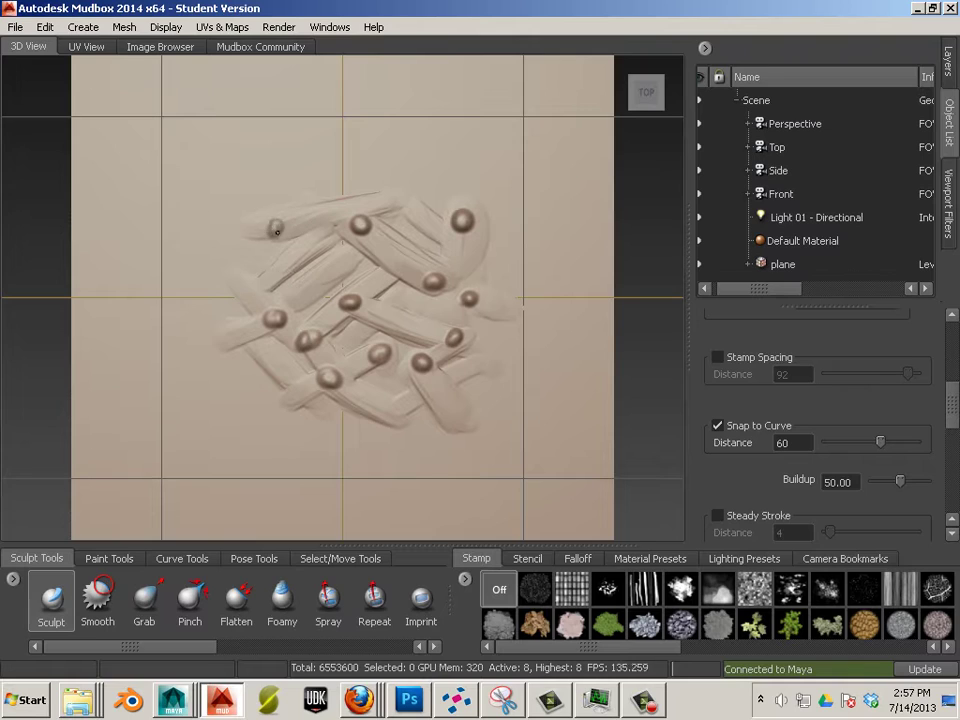
Step: Flatten the knobs on the lower-left and upper strands with the Flatten brush
{"action": "left_click", "coordinate": [237, 598]}
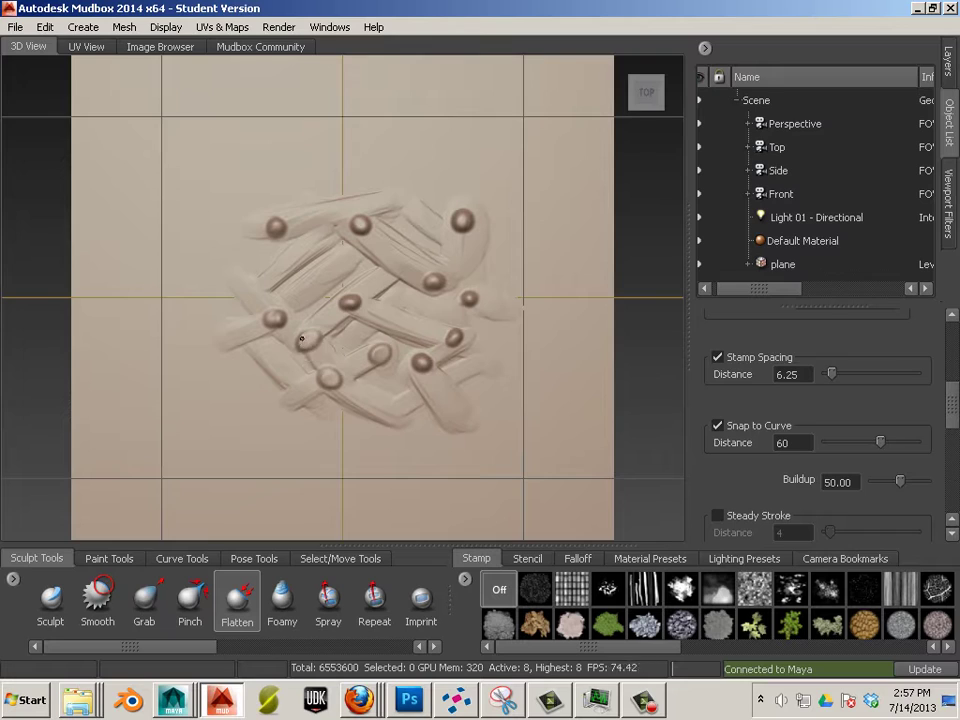
{"action": "left_click_drag", "start_coordinate": [301, 339], "coordinate": [345, 310]}
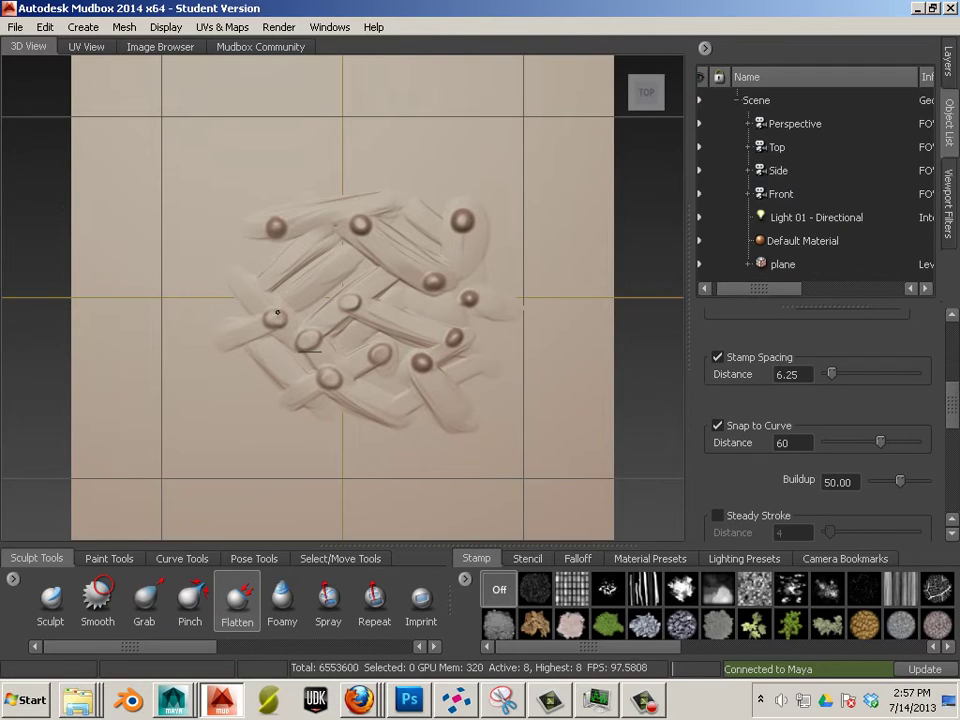
{"action": "left_click_drag", "start_coordinate": [326, 223], "coordinate": [375, 229]}
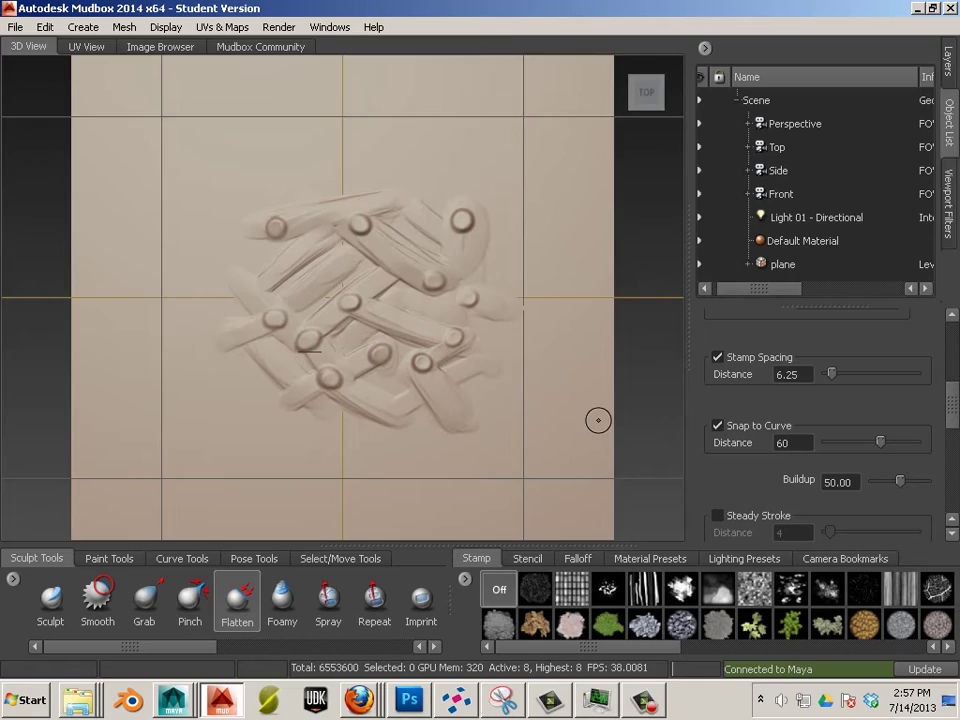
Step: Tilt the view to inspect the flattened discs and select the Amplify brush
{"action": "mouse_move", "coordinate": [598, 418]}
{"action": "left_mouse_down", "text": "alt"}
{"action": "mouse_move", "coordinate": [602, 347]}
{"action": "mouse_move", "coordinate": [610, 394]}
{"action": "mouse_move", "coordinate": [598, 442]}
{"action": "left_mouse_up", "text": "alt"}
{"action": "left_click_drag", "start_coordinate": [221, 648], "coordinate": [386, 648]}
{"action": "left_click", "coordinate": [343, 600]}
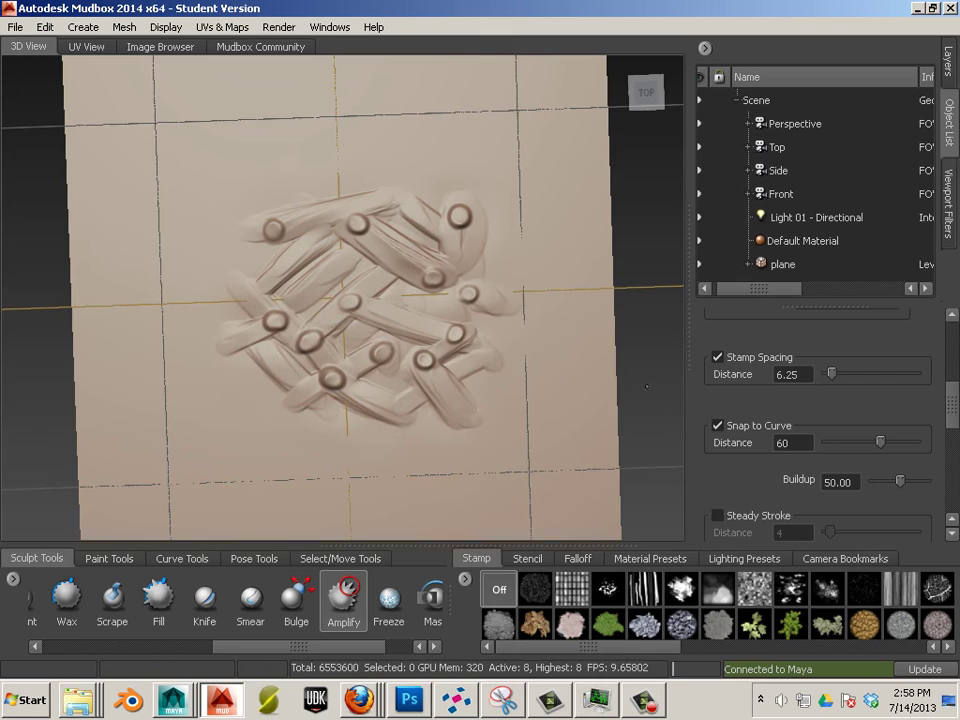
Step: Switch the camera to orthographic projection and view the weave from the ViewCube's TOP face
{"action": "mouse_move", "coordinate": [600, 375]}
{"action": "left_mouse_down", "text": "alt"}
{"action": "mouse_move", "coordinate": [626, 310]}
{"action": "mouse_move", "coordinate": [636, 354]}
{"action": "mouse_move", "coordinate": [566, 364]}
{"action": "left_mouse_up", "text": "alt"}
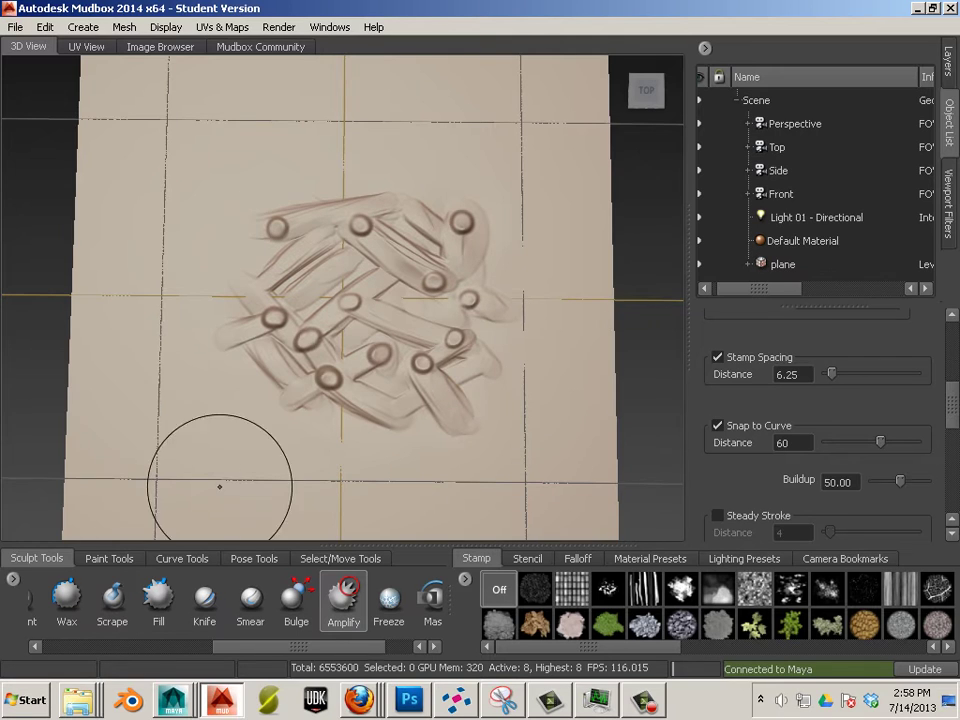
{"action": "left_click", "coordinate": [672, 121]}
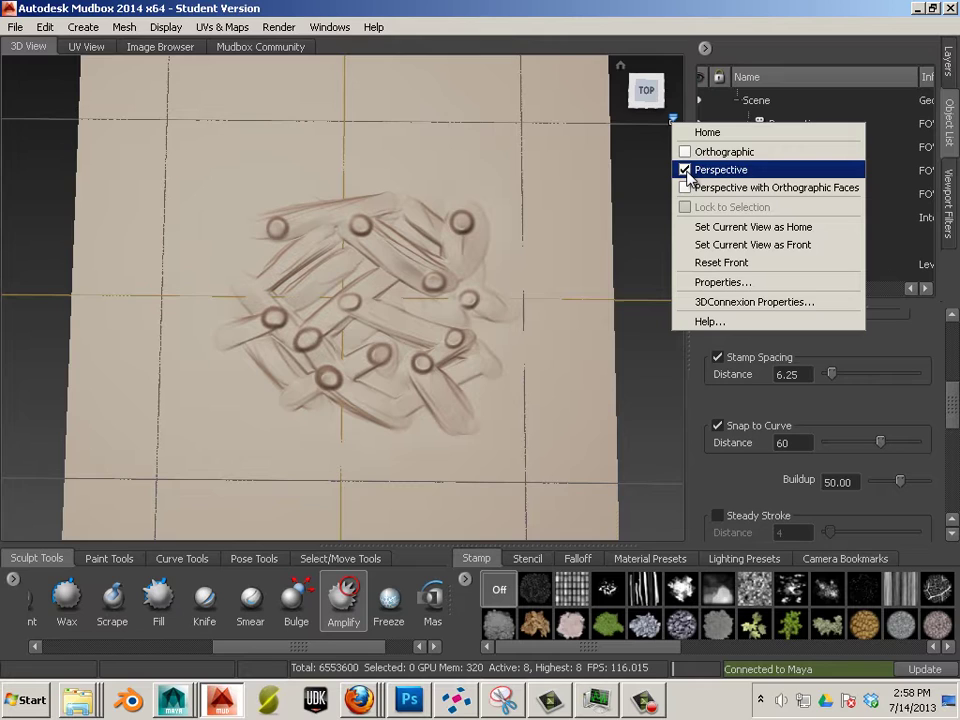
{"action": "left_click", "coordinate": [686, 153]}
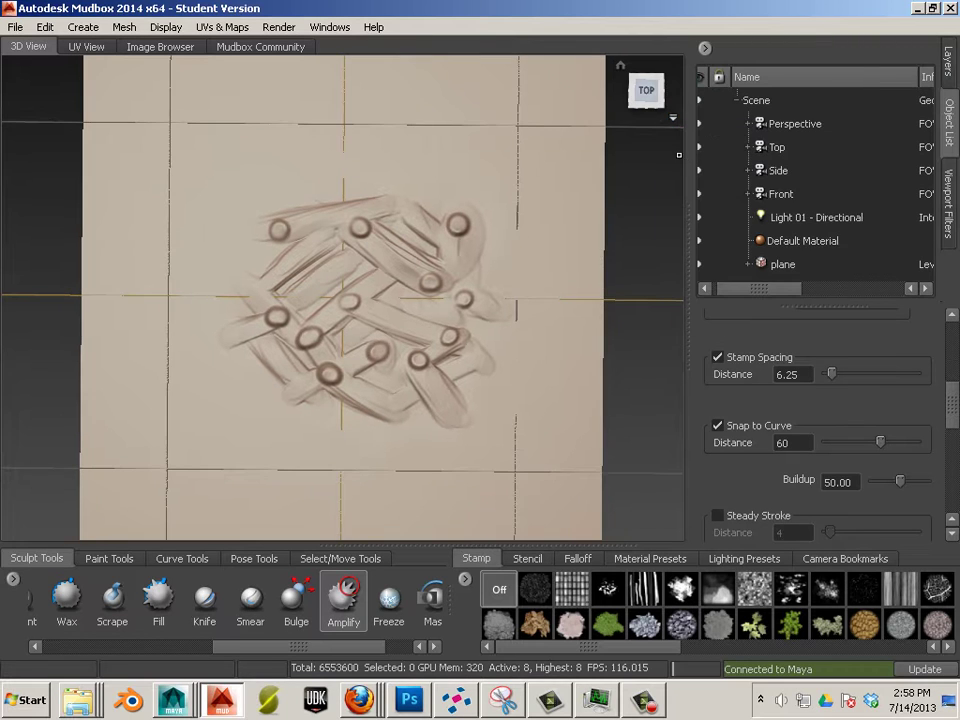
{"action": "left_click", "coordinate": [640, 90]}
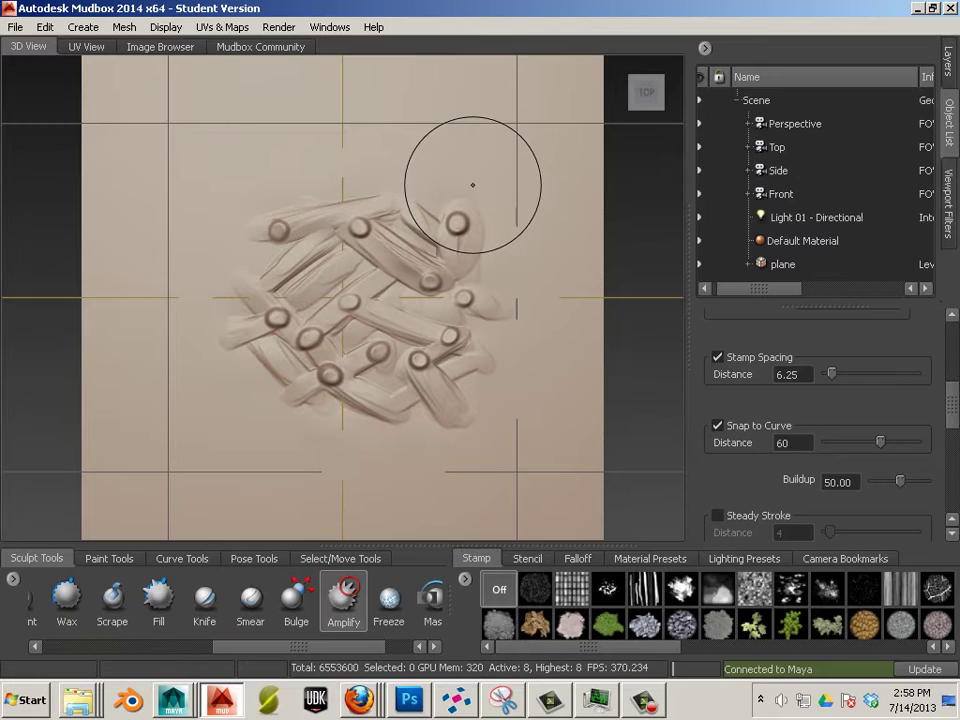
Step: Zoom and centre the weave, then enable the Screen Distance viewport filter
{"action": "scroll", "coordinate": [319, 165], "scroll_direction": "up", "scroll_amount": 4}
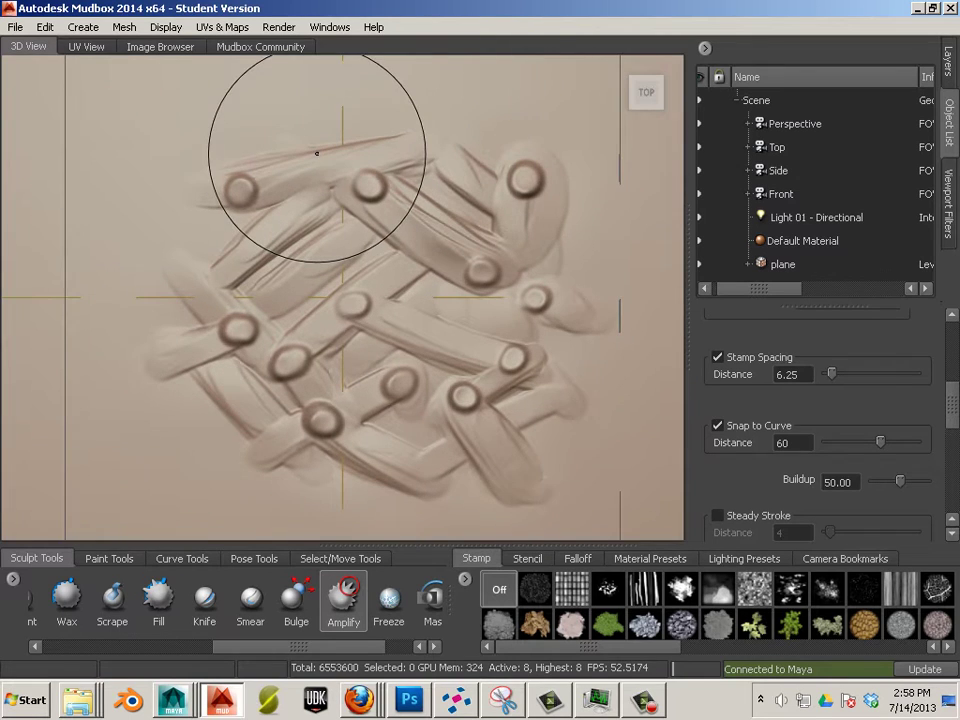
{"action": "mouse_move", "coordinate": [316, 153]}
{"action": "middle_mouse_down", "text": "alt"}
{"action": "mouse_move", "coordinate": [289, 167]}
{"action": "mouse_move", "coordinate": [253, 160]}
{"action": "middle_mouse_up", "text": "alt"}
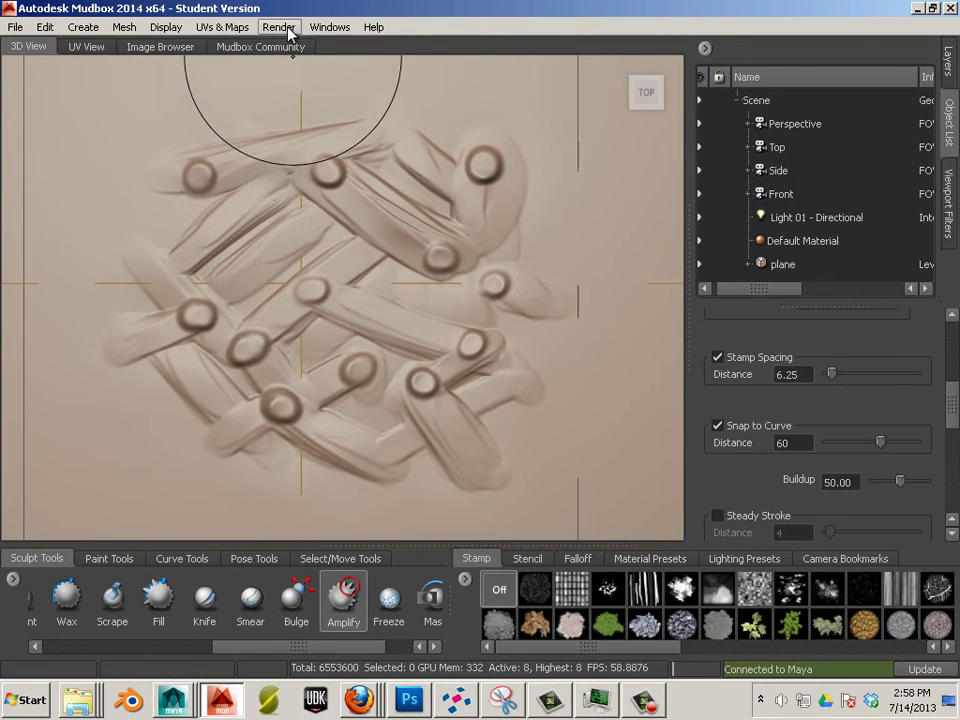
{"action": "left_click", "coordinate": [280, 28]}
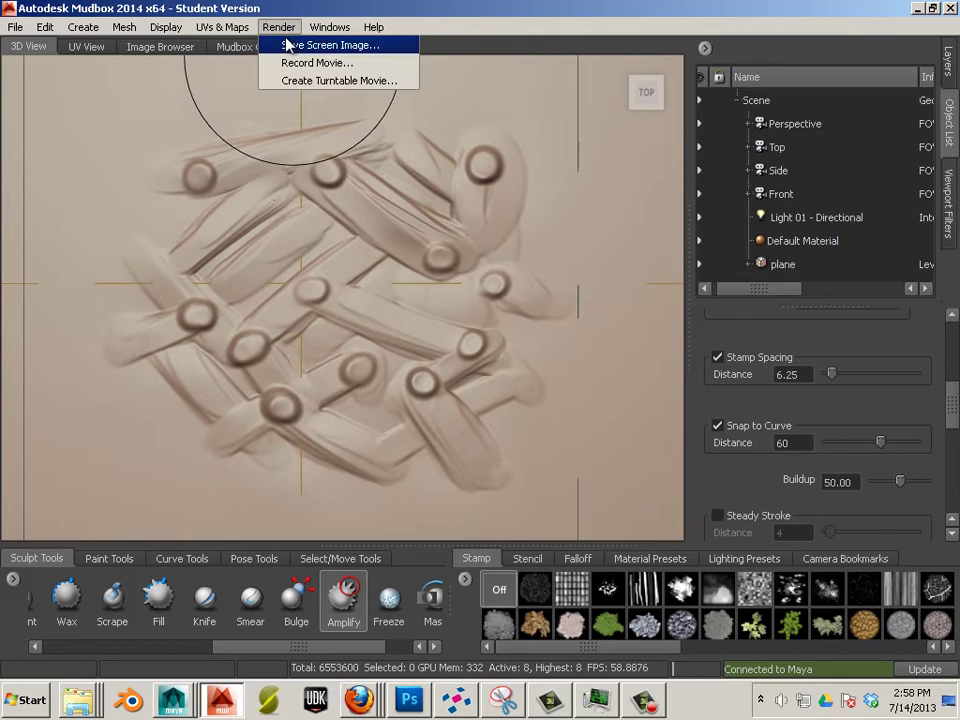
{"action": "mouse_move", "coordinate": [329, 28]}
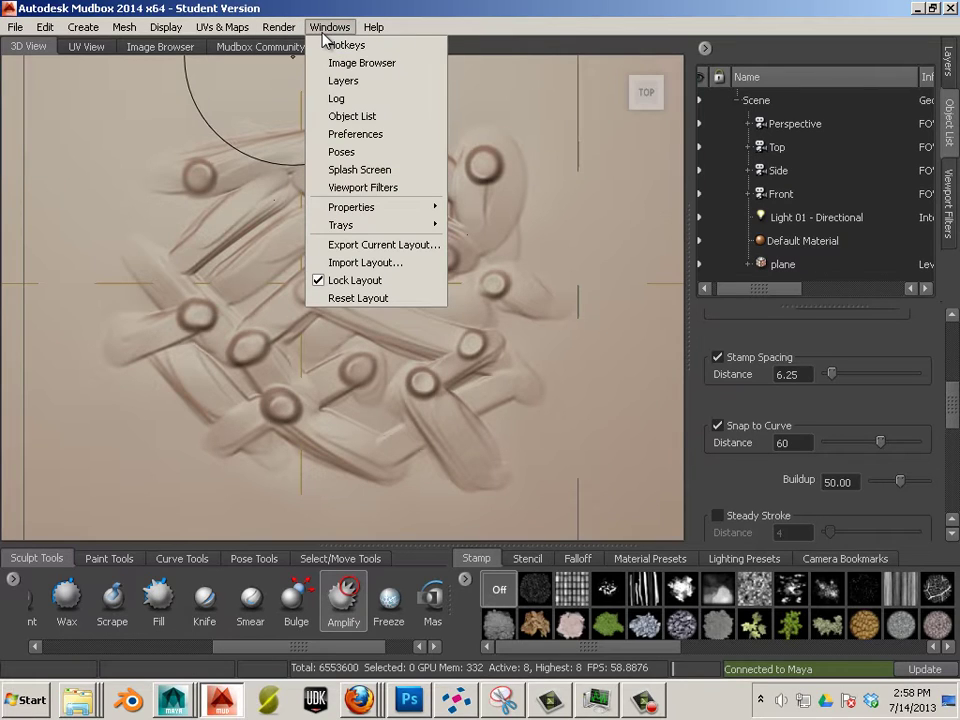
{"action": "left_click", "coordinate": [343, 190]}
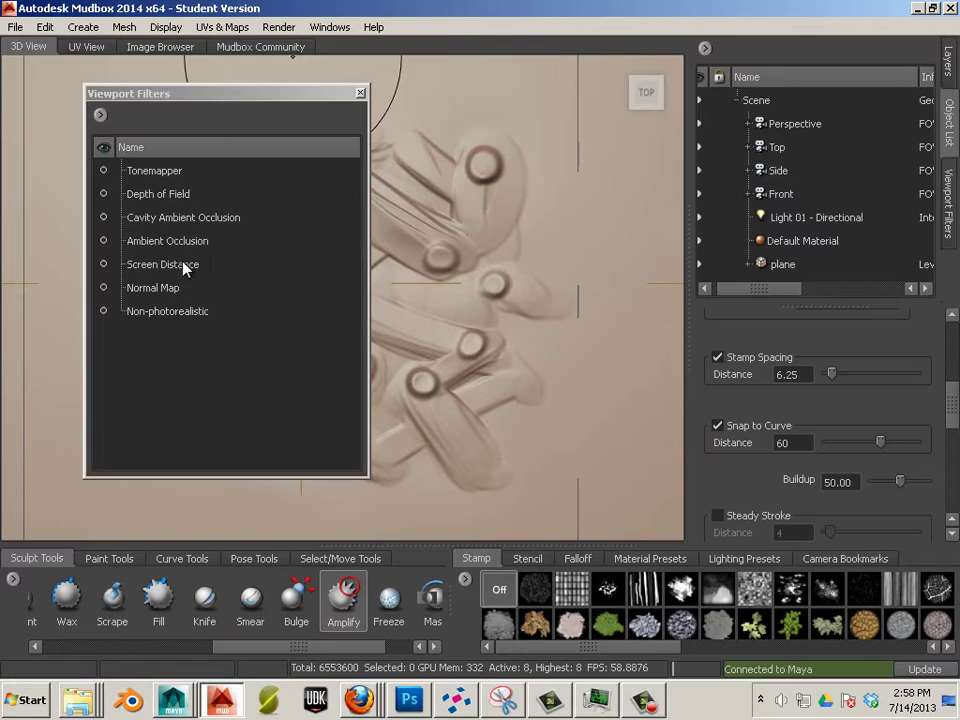
{"action": "left_click", "coordinate": [104, 264]}
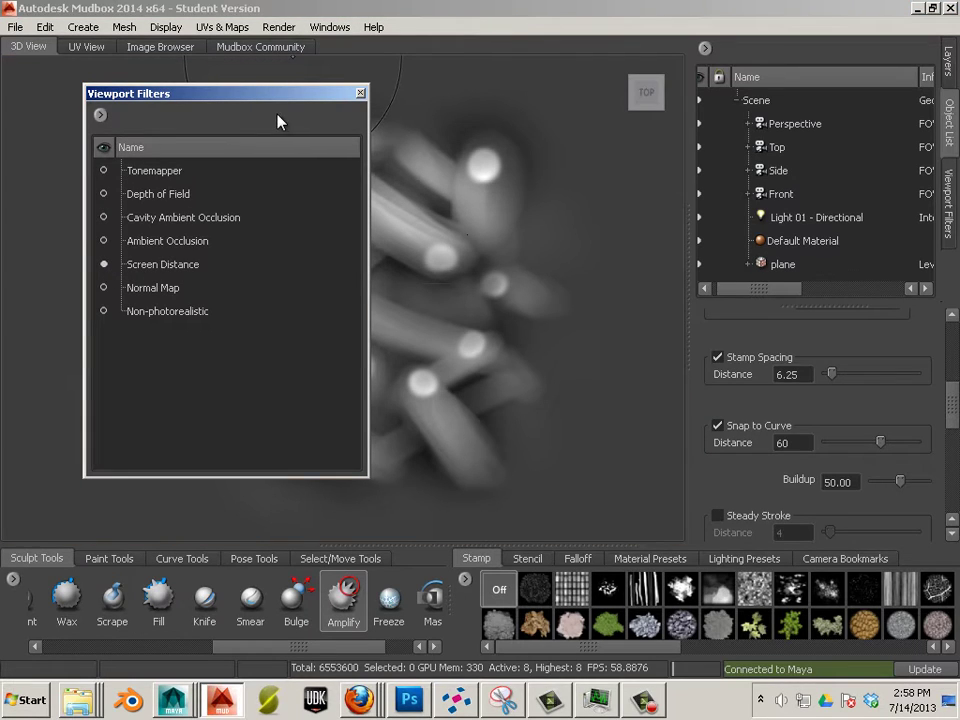
{"action": "left_click", "coordinate": [361, 93]}
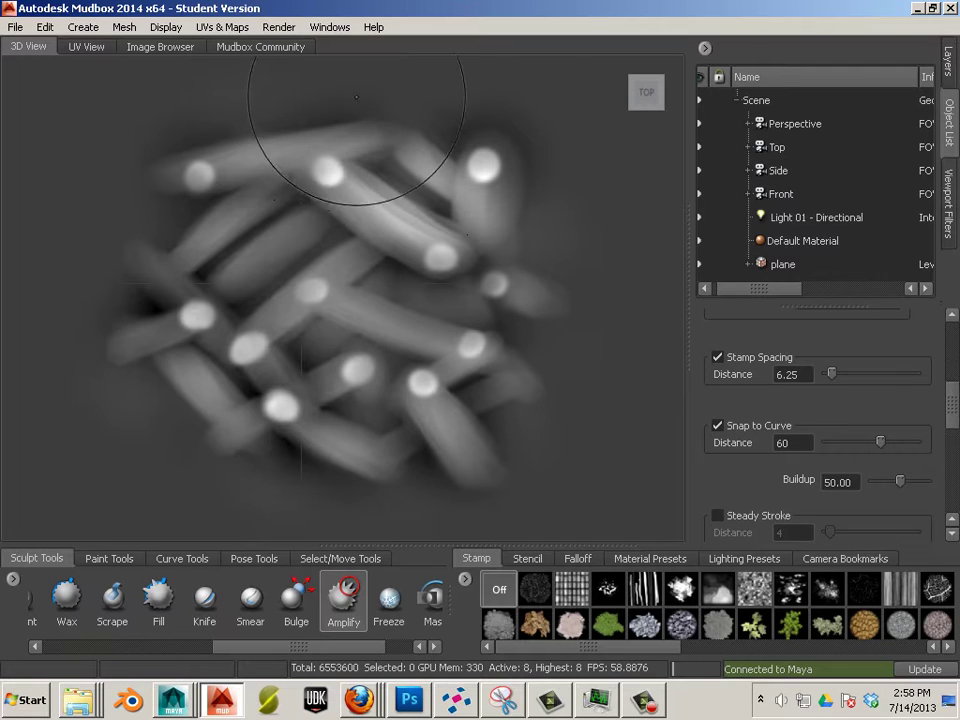
Step: Save the screen image as 'junk1' on the Desktop via Render > Save Screen Image
{"action": "left_click", "coordinate": [279, 30]}
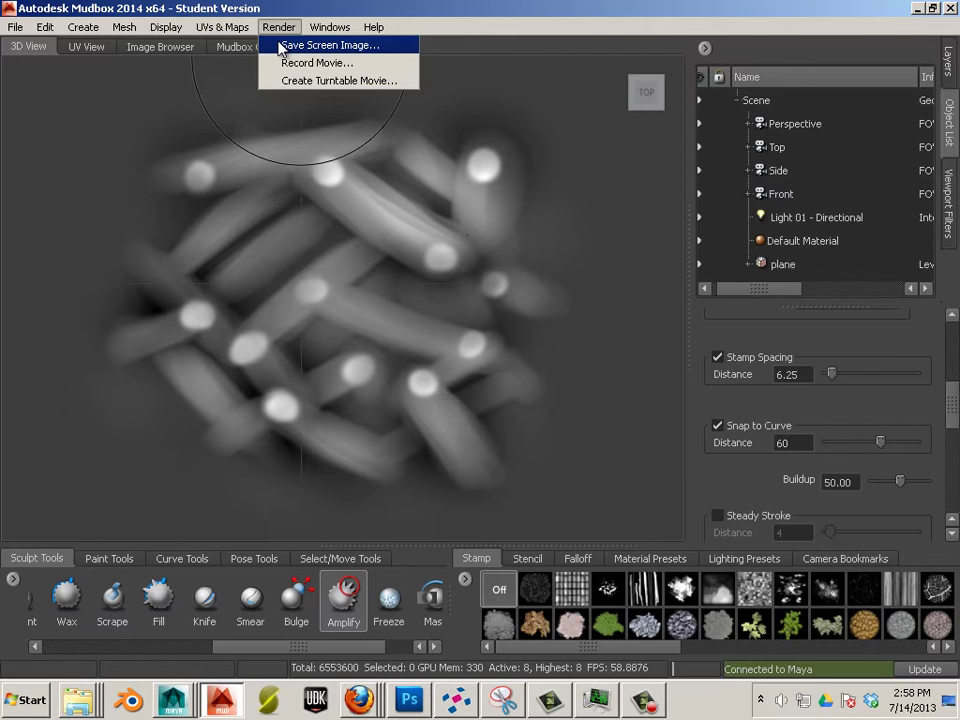
{"action": "left_click", "coordinate": [310, 45]}
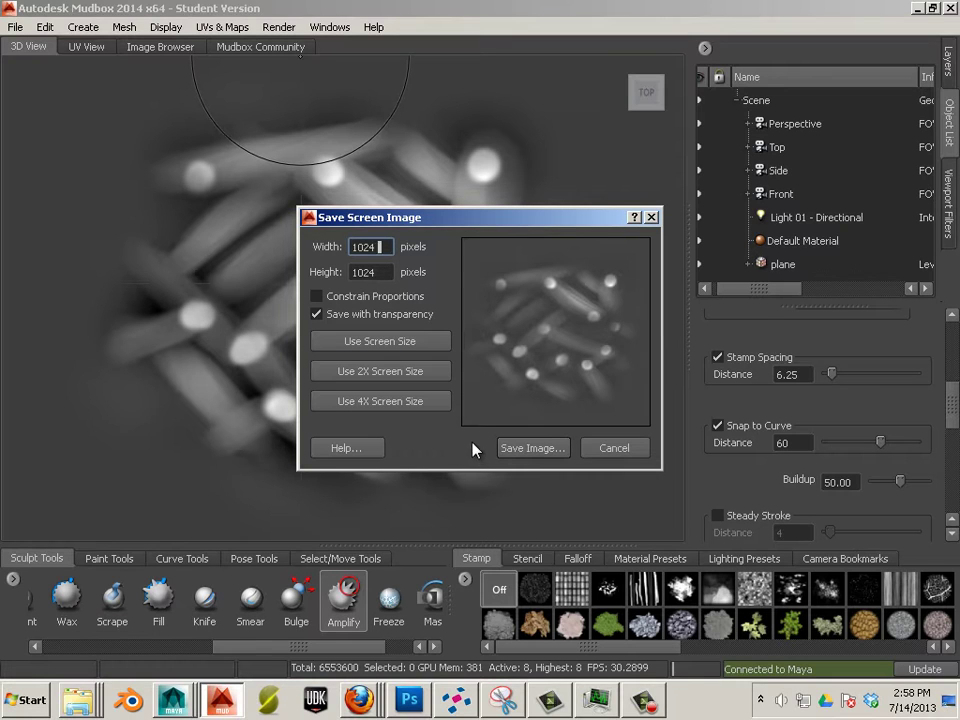
{"action": "left_click", "coordinate": [530, 448]}
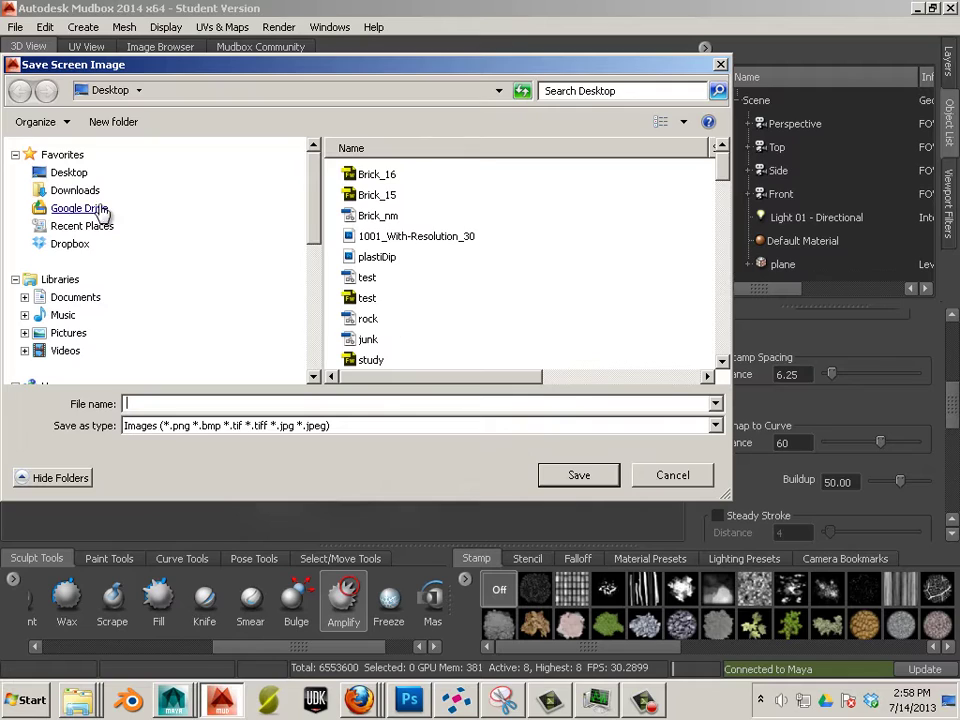
{"action": "left_click", "coordinate": [69, 174]}
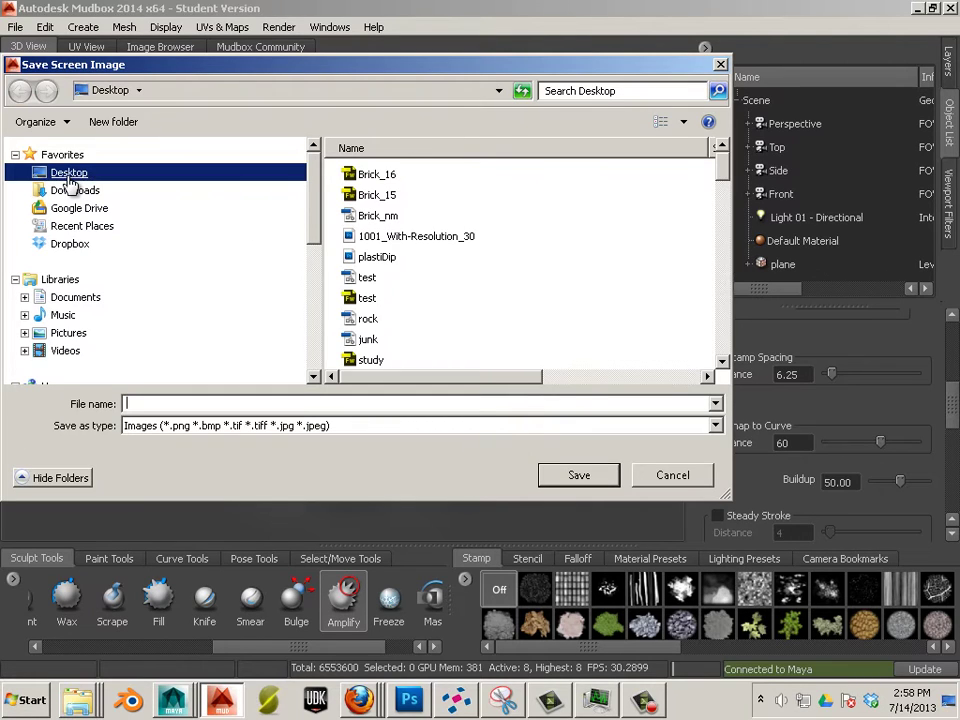
{"action": "left_click", "coordinate": [223, 403]}
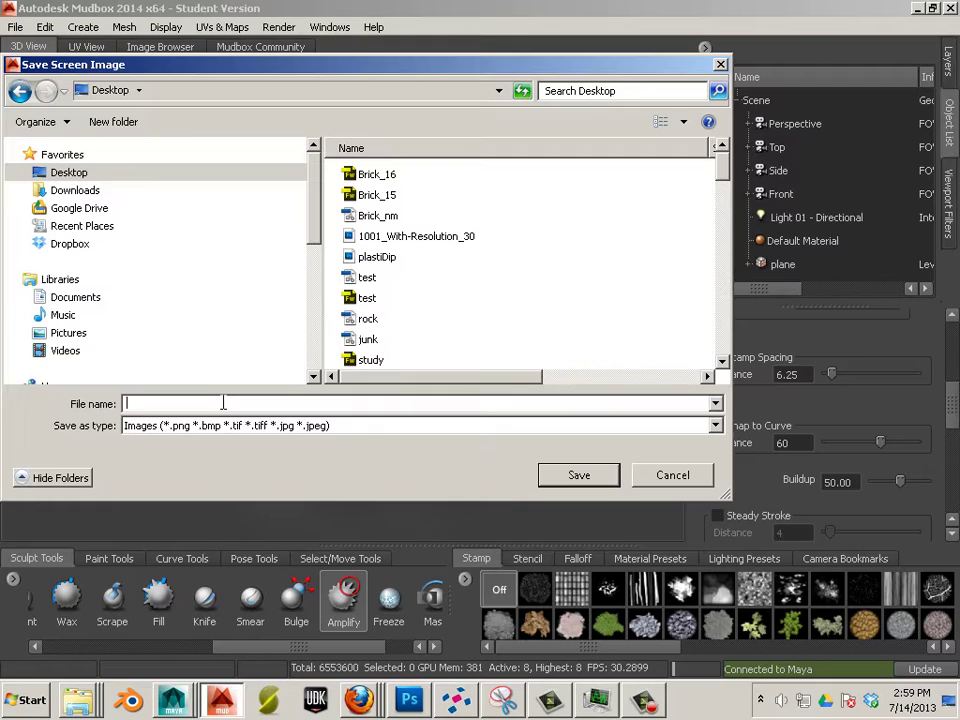
{"action": "type", "text": "junk1.tif"}
{"action": "key", "text": "Return"}
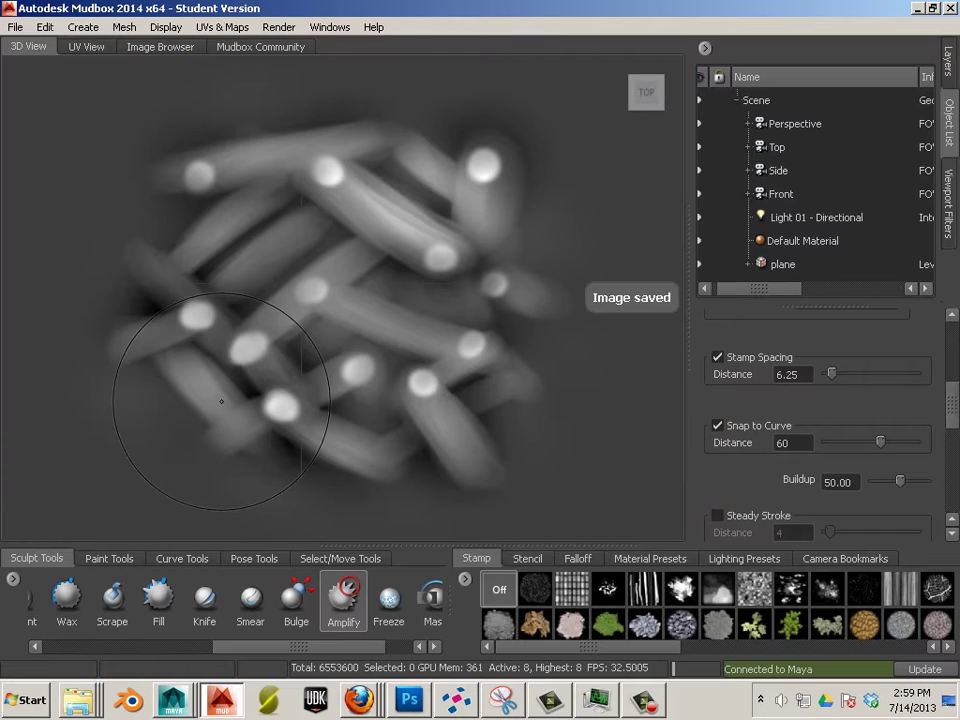
Step: Reopen the Save Screen Image settings and cancel without saving
{"action": "left_click", "coordinate": [276, 27]}
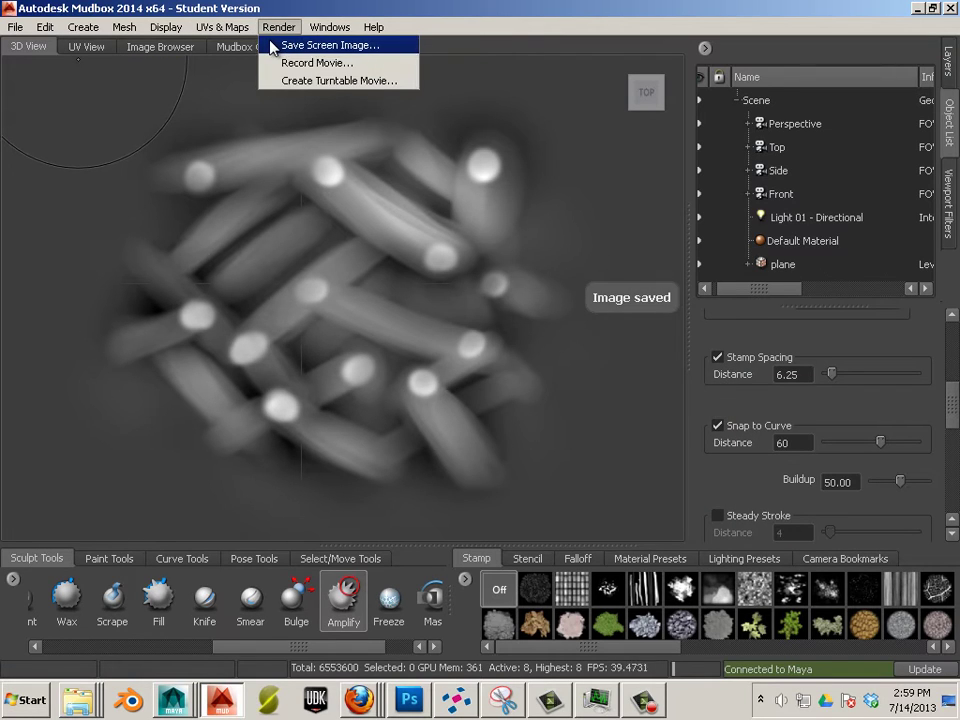
{"action": "left_click", "coordinate": [278, 43]}
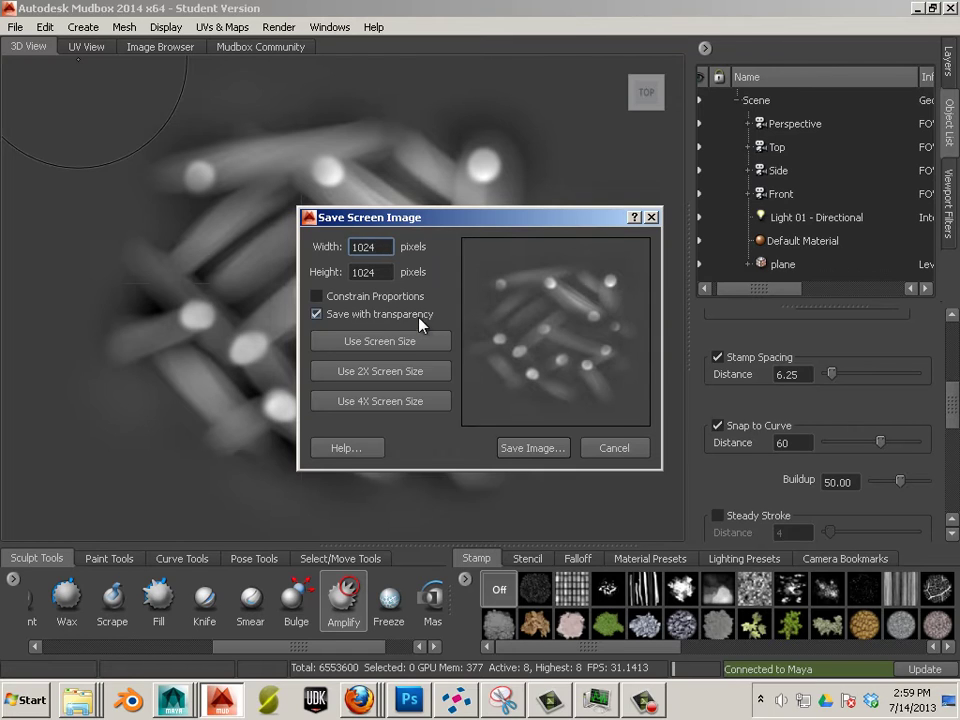
{"action": "left_click", "coordinate": [625, 456]}
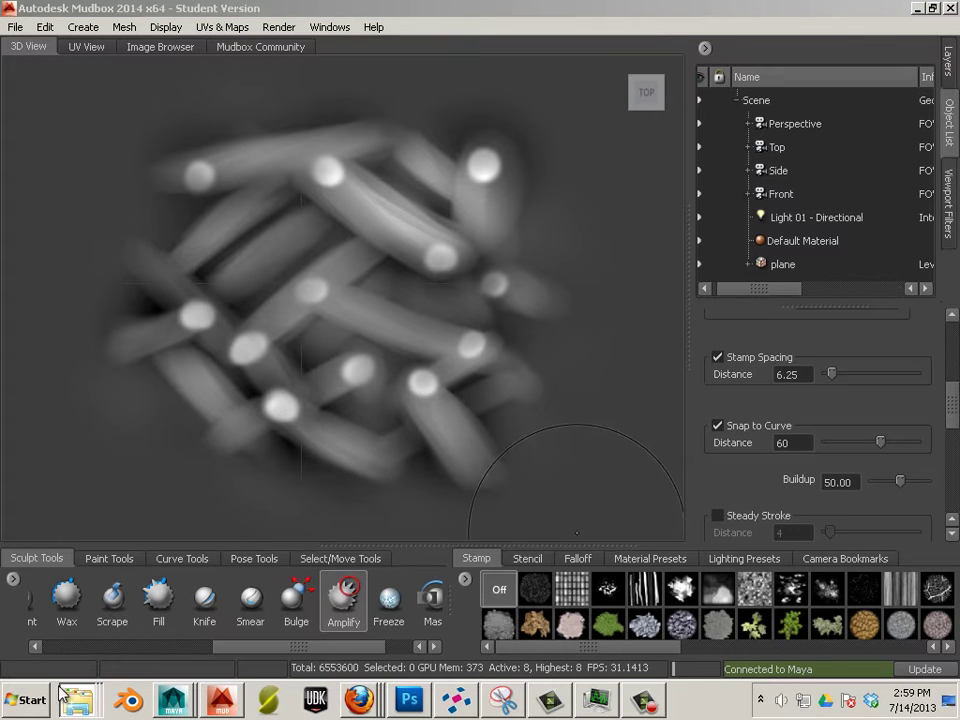
Step: Browse to C:\Program Files\Autodesk\Mudbox 2014 in Windows Explorer
{"action": "left_click", "coordinate": [25, 700]}
{"action": "left_click", "coordinate": [318, 393]}
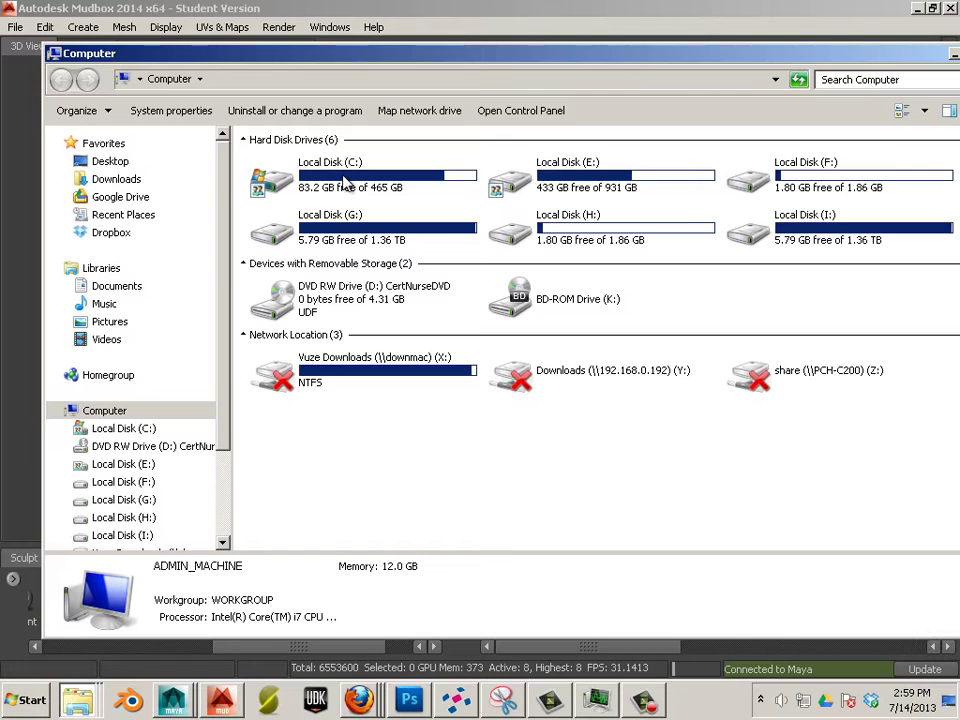
{"action": "double_click", "coordinate": [345, 180]}
{"action": "double_click", "coordinate": [320, 305]}
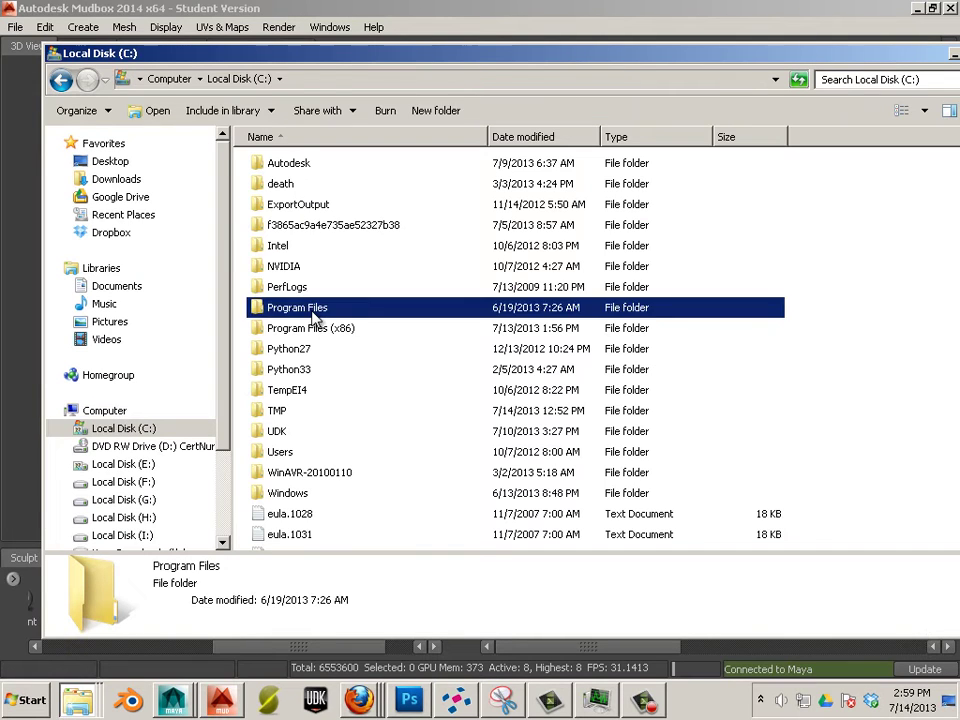
{"action": "double_click", "coordinate": [300, 226]}
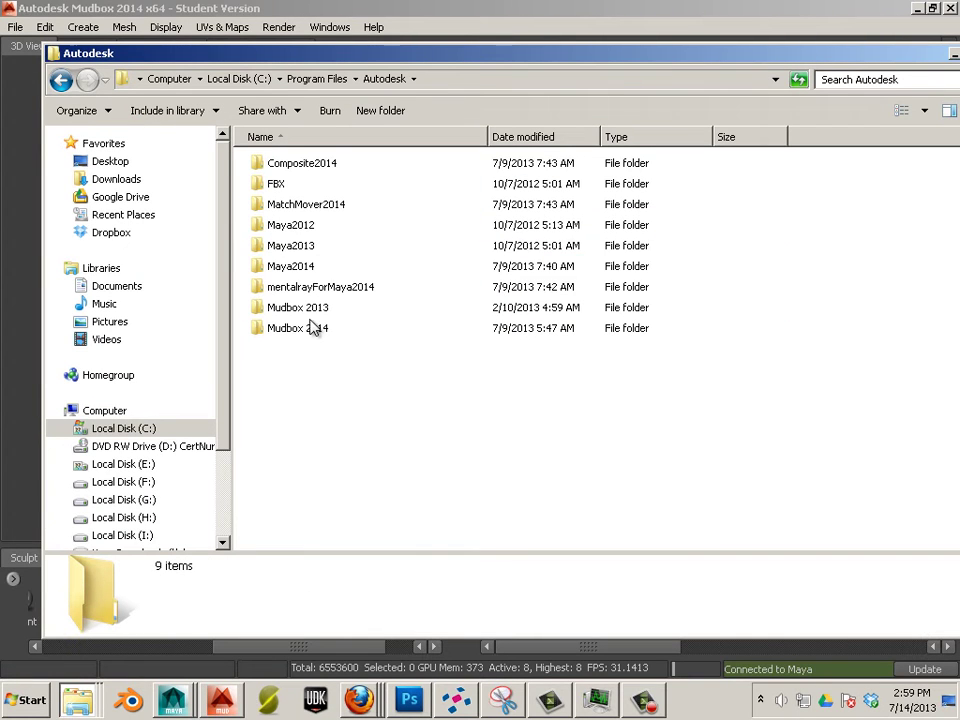
{"action": "double_click", "coordinate": [305, 331]}
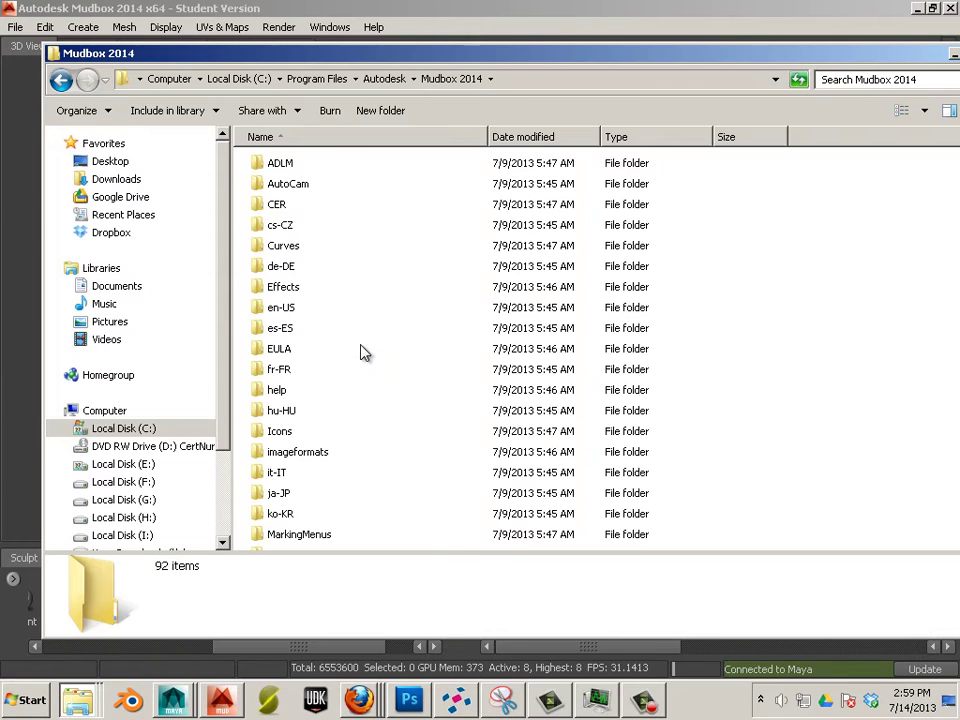
{"action": "scroll", "coordinate": [355, 355], "scroll_direction": "down", "scroll_amount": 3}
{"action": "scroll", "coordinate": [340, 366], "scroll_direction": "down", "scroll_amount": 5}
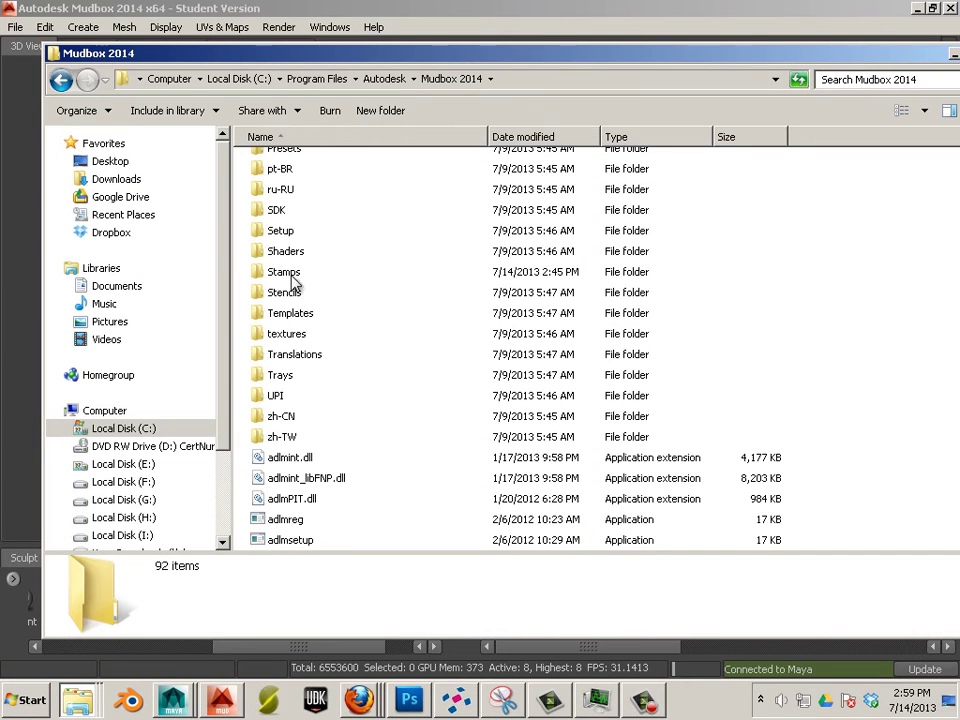
Step: Confirm in the Stamps folder's security permissions that Everyone has Full control
{"action": "left_click", "coordinate": [291, 278]}
{"action": "right_click", "coordinate": [291, 278]}
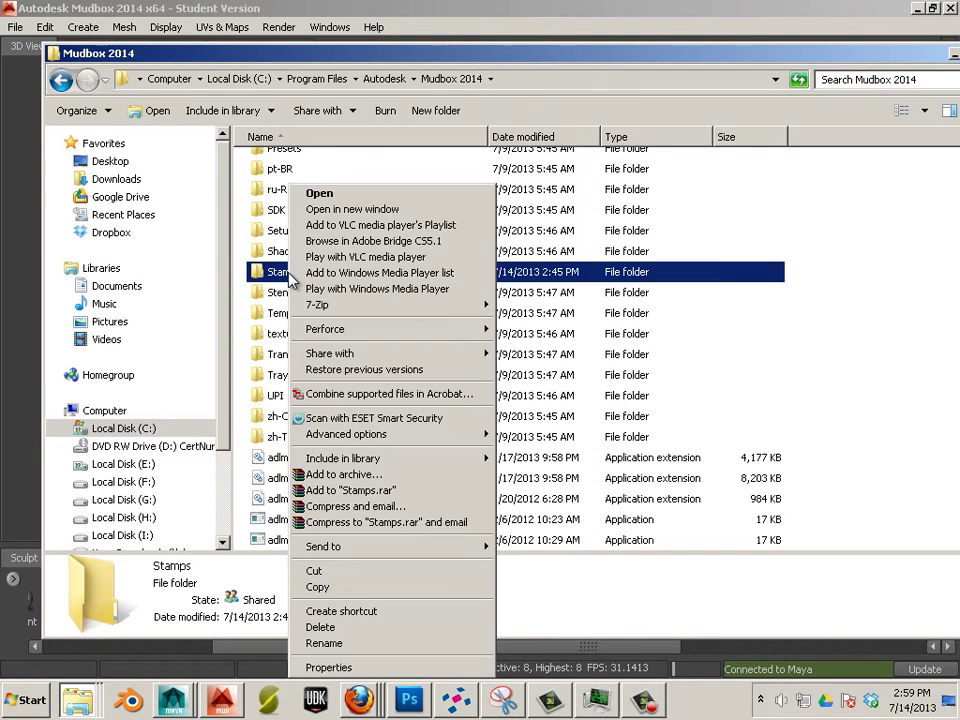
{"action": "left_click", "coordinate": [322, 667]}
{"action": "left_click", "coordinate": [402, 272]}
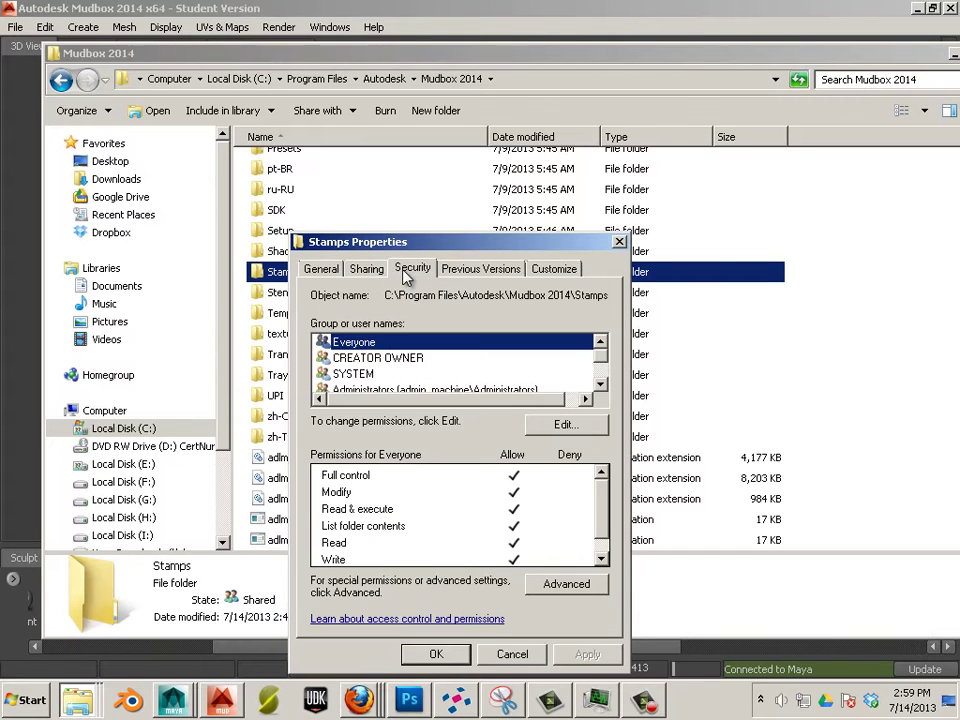
{"action": "left_click", "coordinate": [595, 432]}
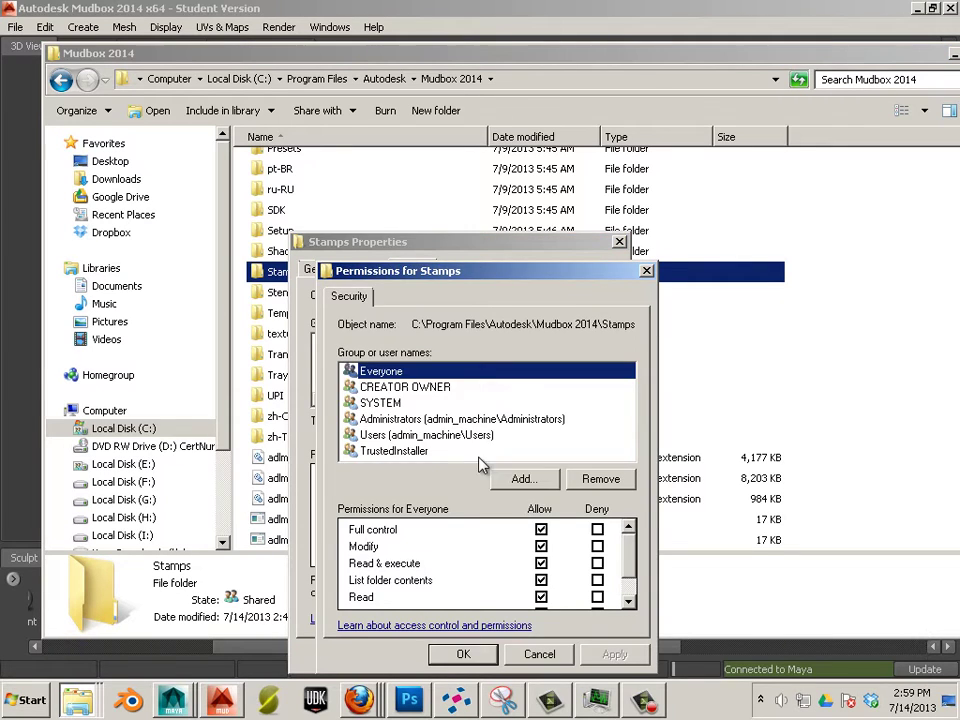
{"action": "left_click", "coordinate": [506, 478]}
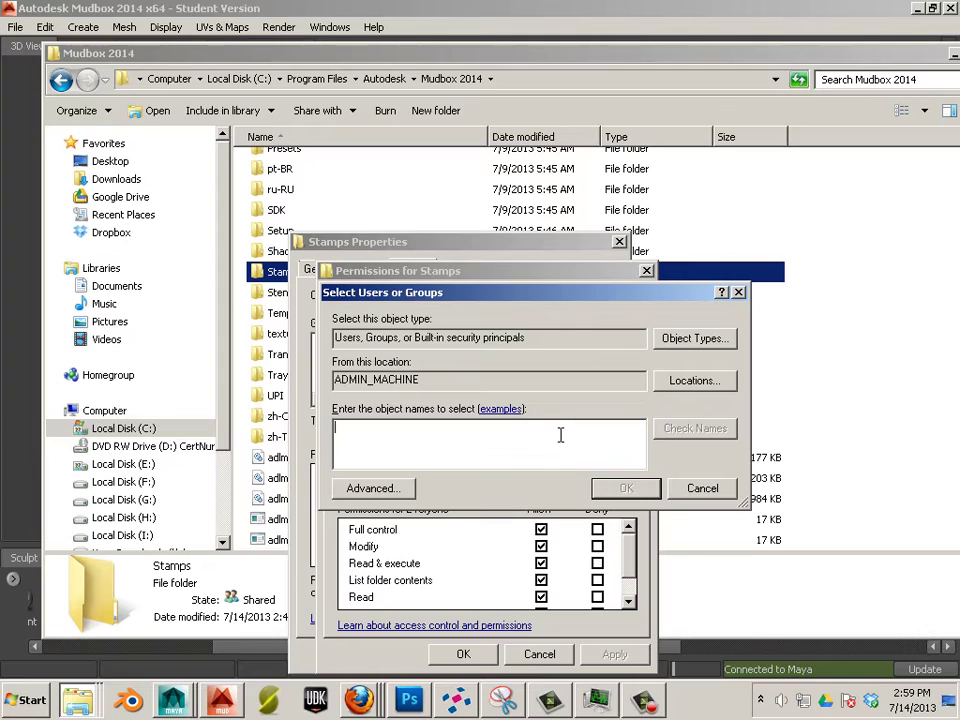
{"action": "left_click", "coordinate": [701, 488]}
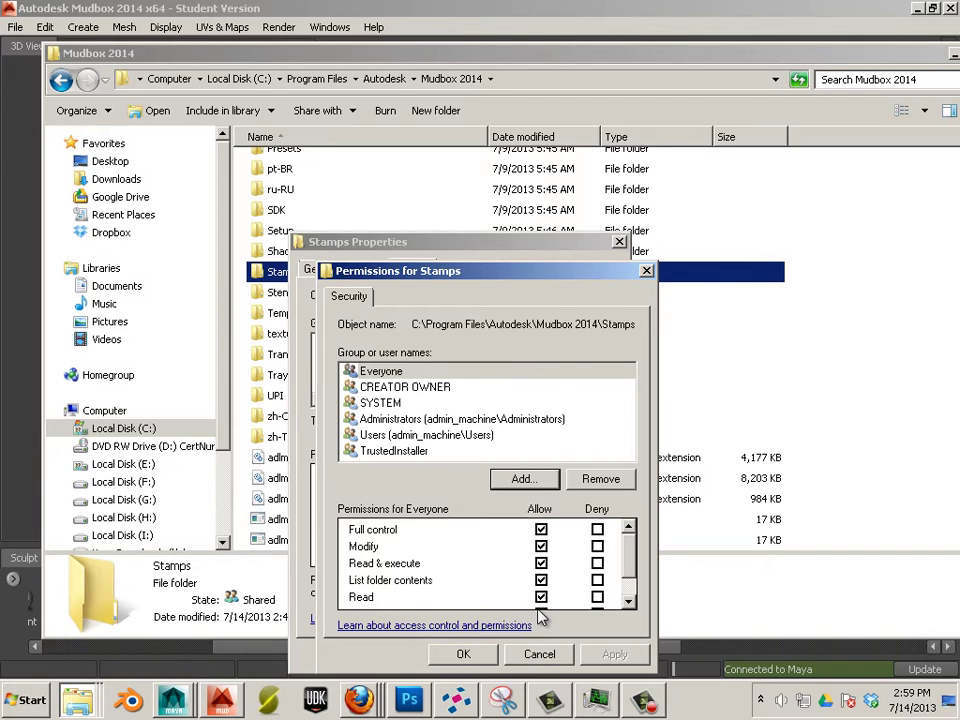
{"action": "left_click", "coordinate": [465, 654]}
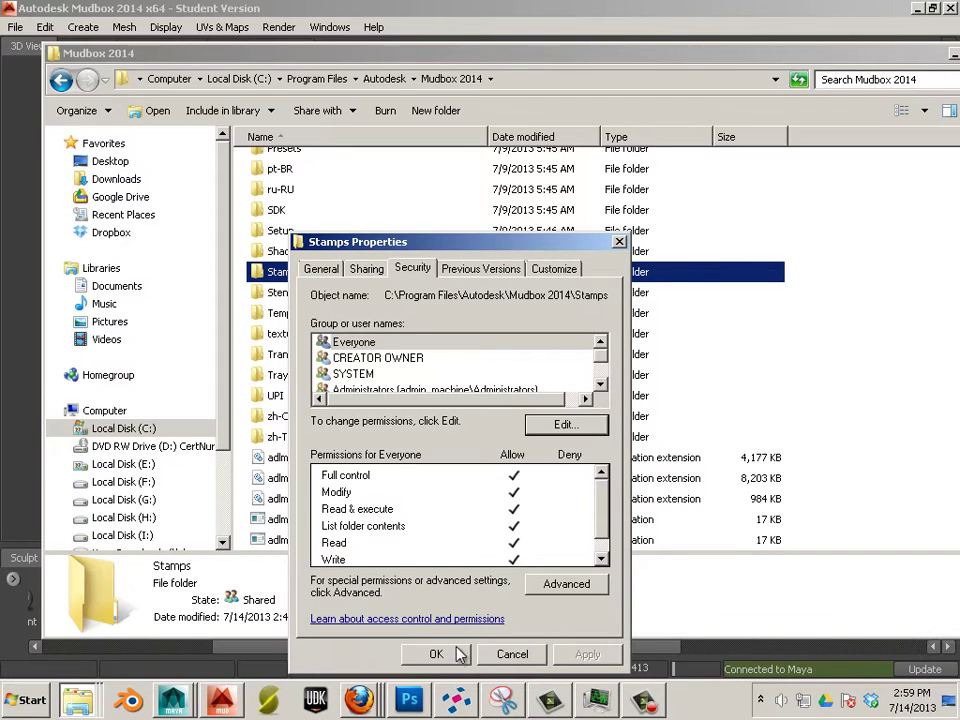
{"action": "left_click", "coordinate": [459, 654]}
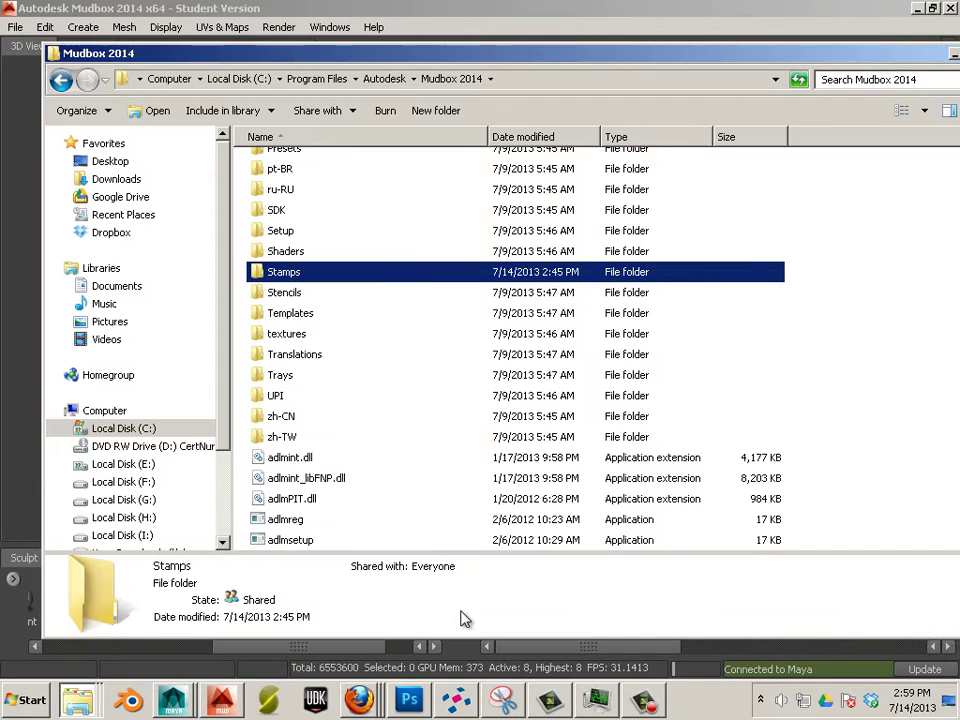
Step: Open junk1.tif from the Desktop in Photoshop
{"action": "left_click", "coordinate": [405, 700]}
{"action": "left_click", "coordinate": [48, 61]}
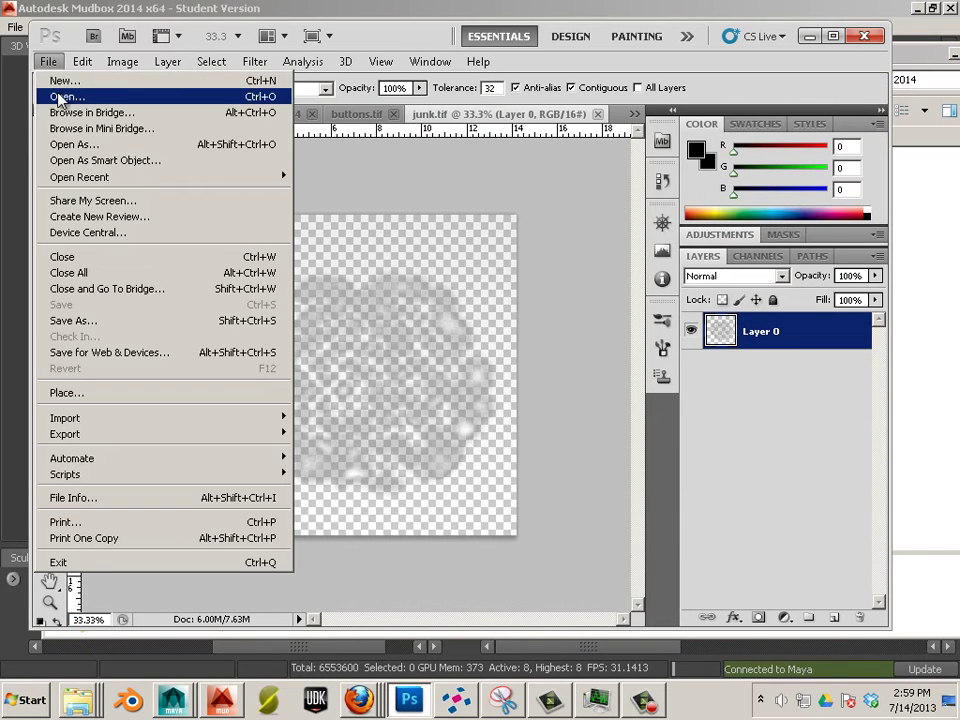
{"action": "left_click", "coordinate": [60, 96]}
{"action": "left_click", "coordinate": [91, 215]}
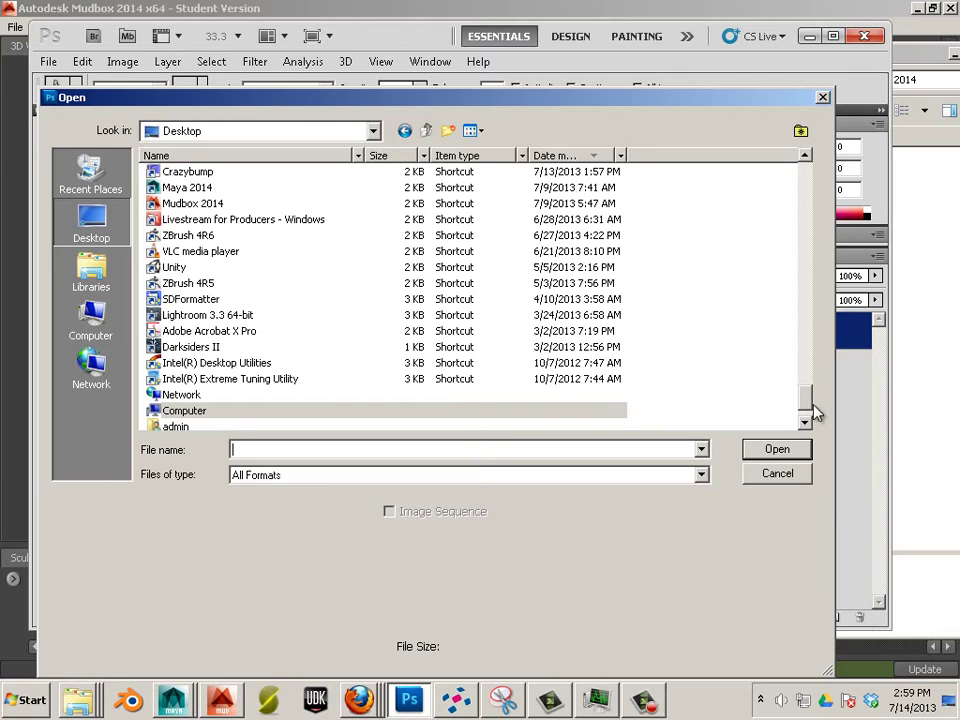
{"action": "left_click_drag", "start_coordinate": [808, 401], "coordinate": [797, 163]}
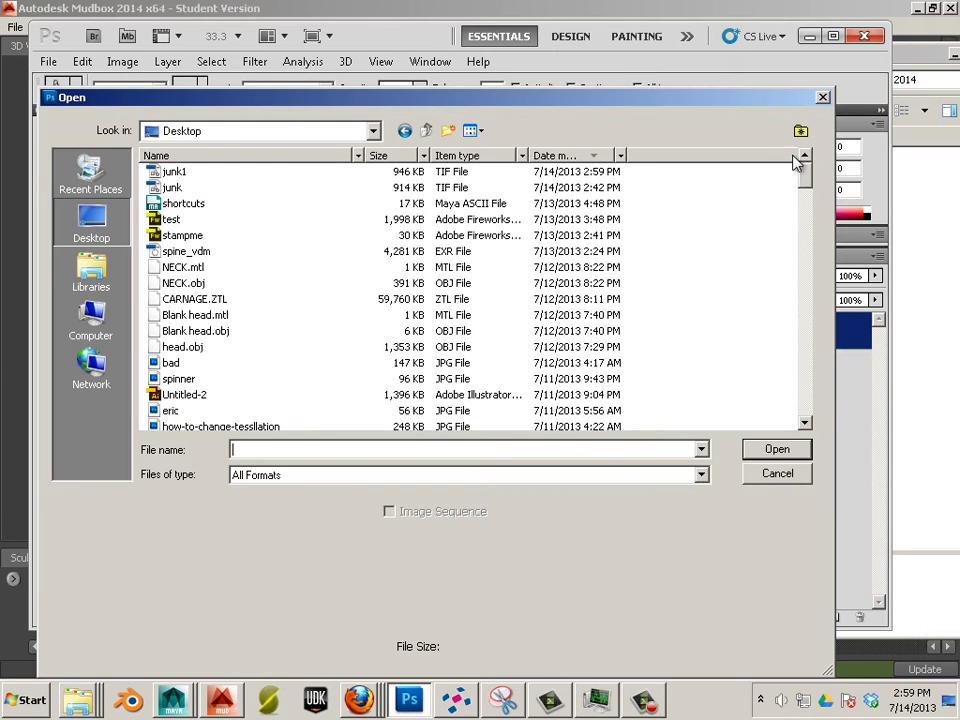
{"action": "double_click", "coordinate": [180, 173]}
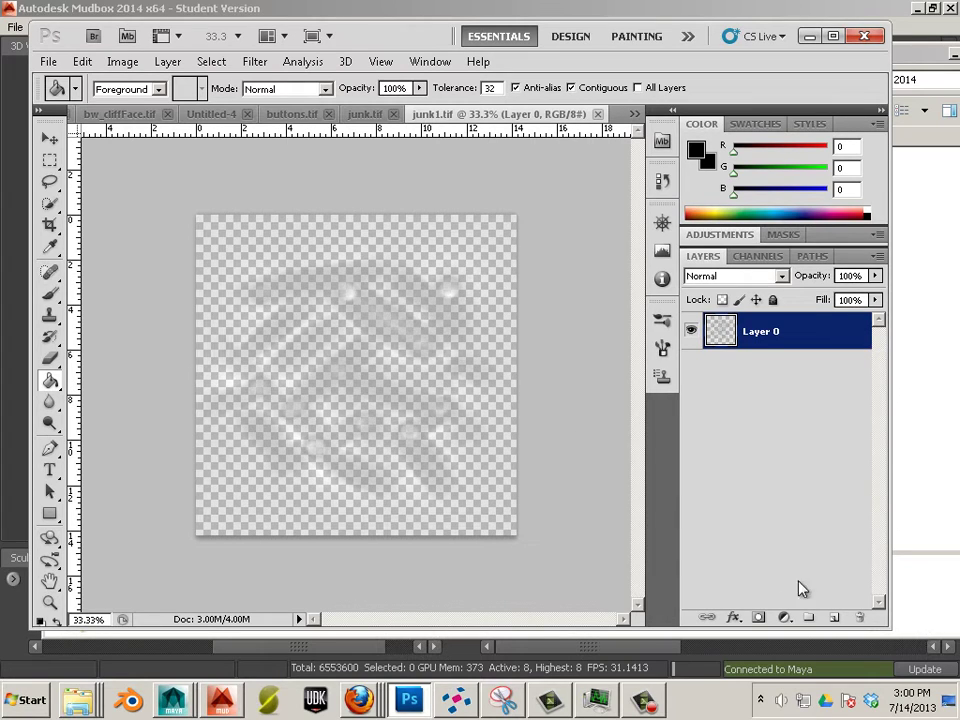
Step: Preview the strands over a temporary black-filled layer beneath Layer 0, then delete that layer
{"action": "left_click", "coordinate": [831, 618]}
{"action": "left_click_drag", "start_coordinate": [782, 337], "coordinate": [736, 395]}
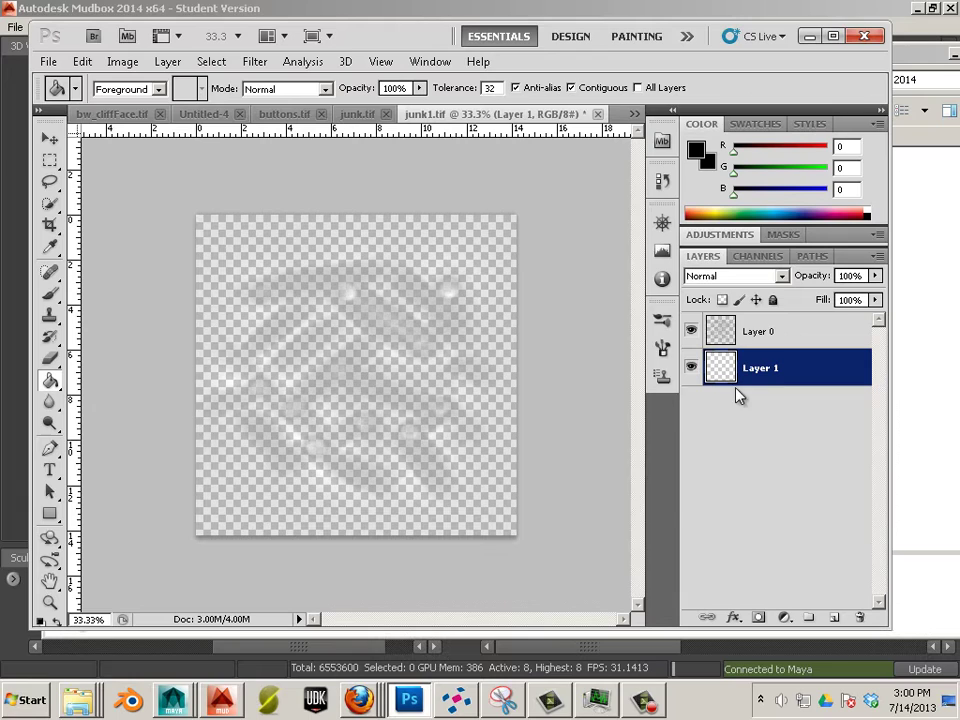
{"action": "left_click", "coordinate": [495, 375]}
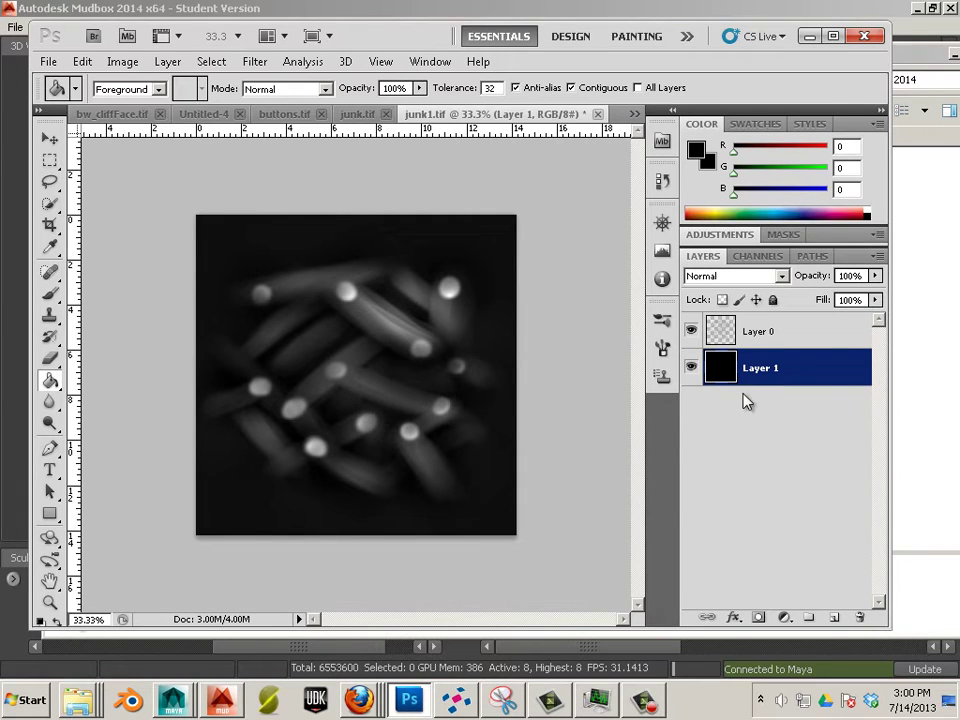
{"action": "left_click_drag", "start_coordinate": [760, 368], "coordinate": [857, 618]}
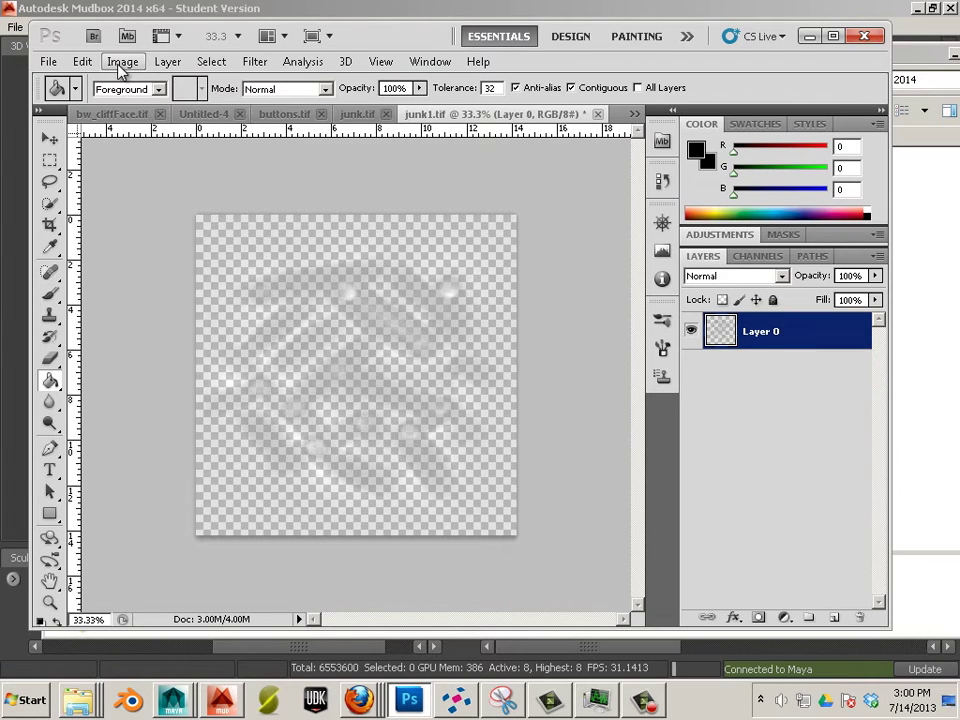
Step: Convert junk1.tif from 8 to 16 Bits/Channel through Image > Mode
{"action": "left_click", "coordinate": [120, 64]}
{"action": "mouse_move", "coordinate": [120, 84]}
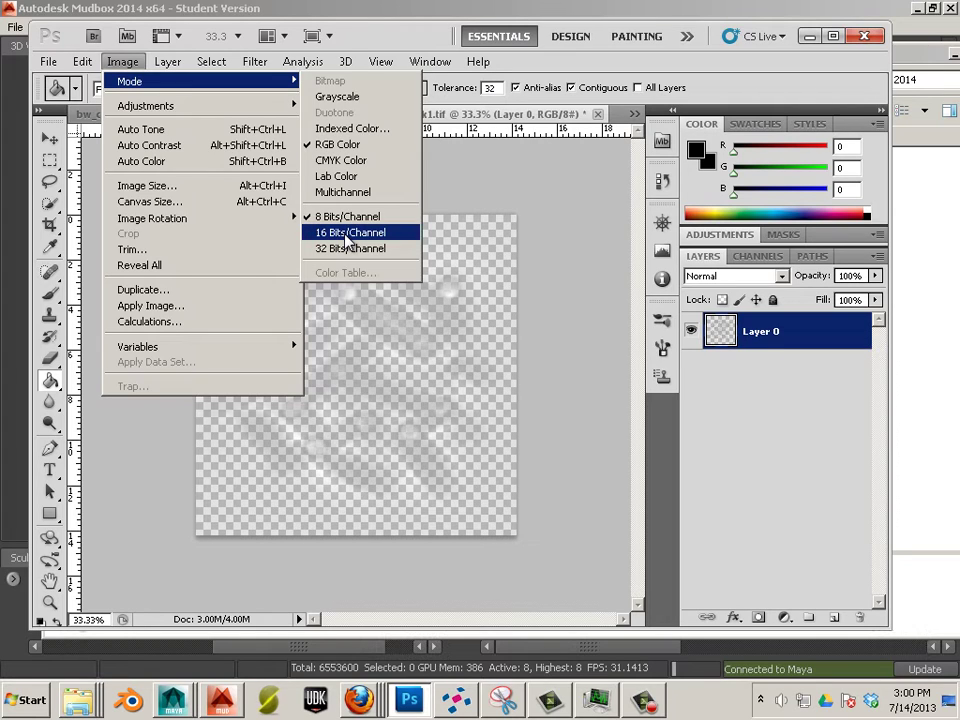
{"action": "left_click", "coordinate": [347, 234]}
{"action": "left_click", "coordinate": [47, 61]}
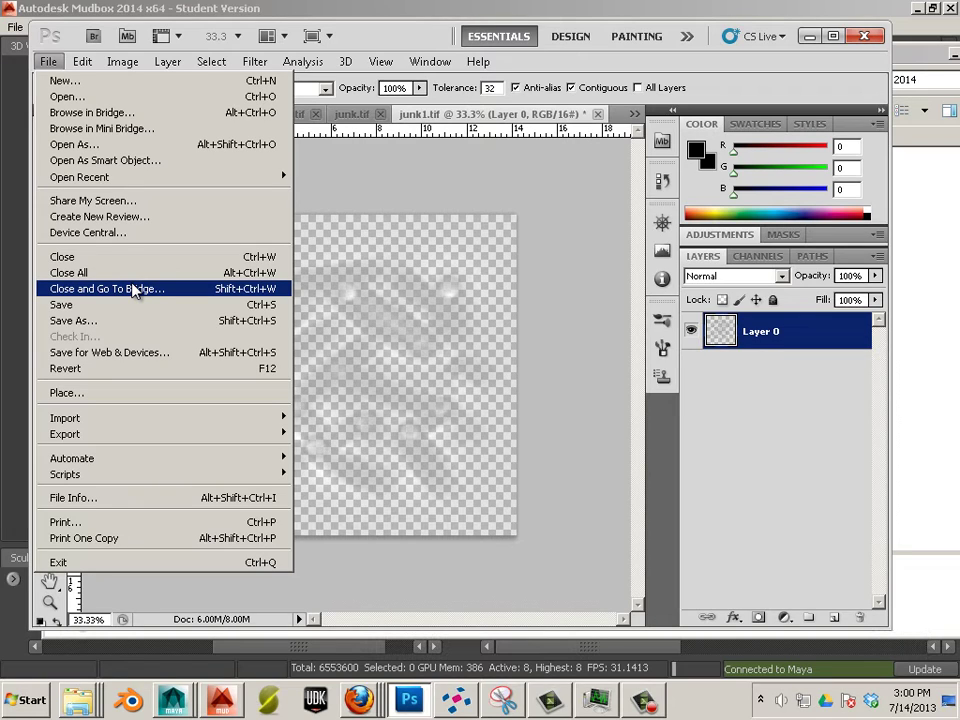
Step: Begin Save As and browse to C:\Program Files\Autodesk\Mudbox 2014\Stamps
{"action": "mouse_move", "coordinate": [157, 177]}
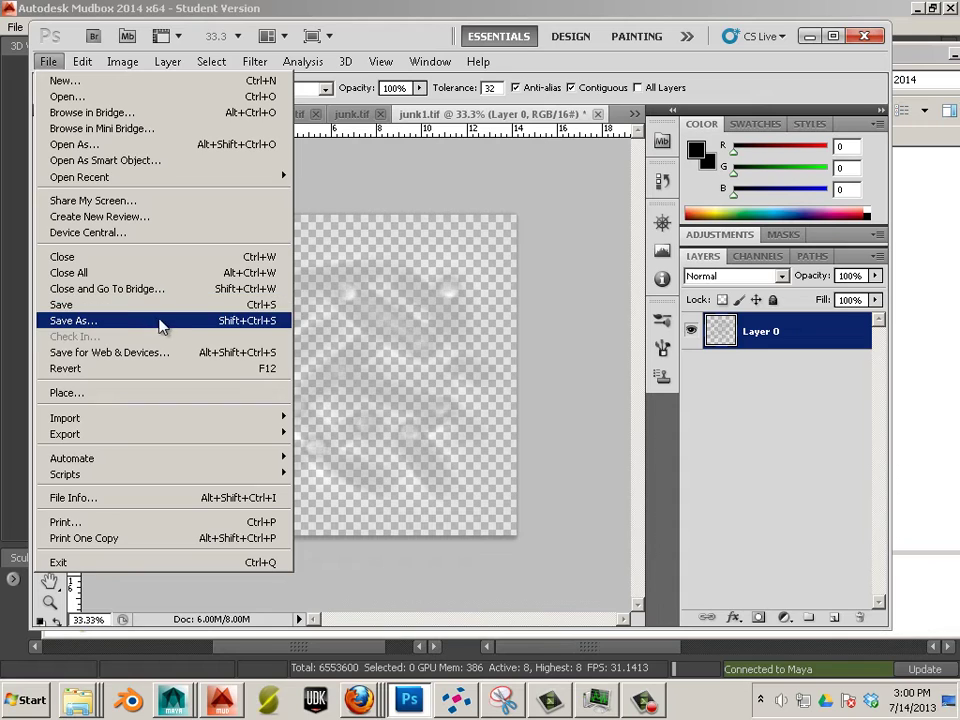
{"action": "left_click", "coordinate": [161, 321]}
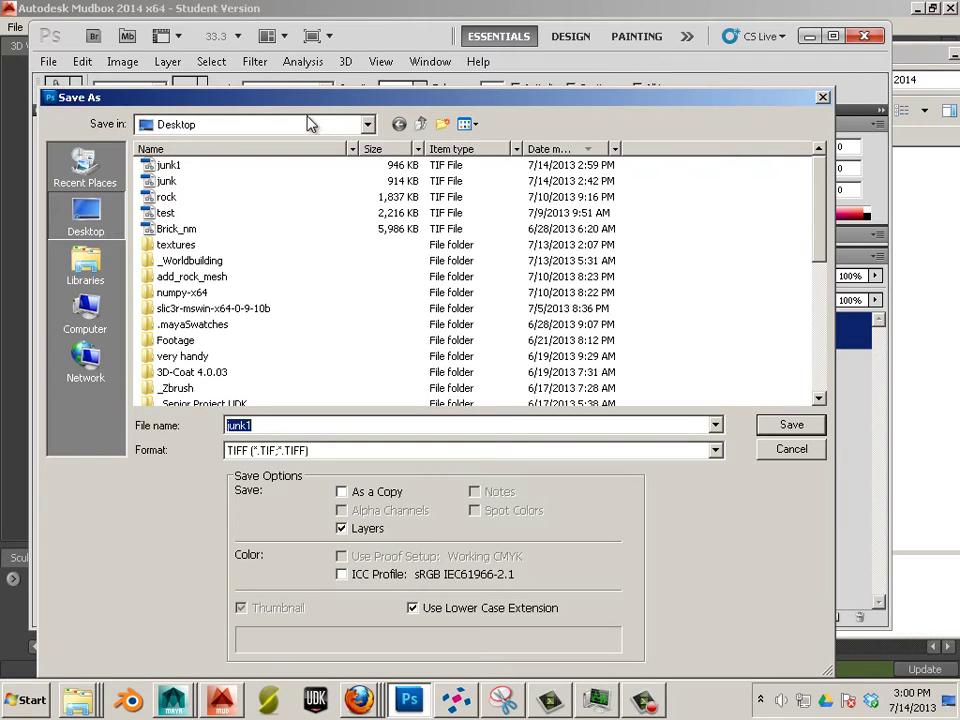
{"action": "left_click", "coordinate": [368, 124]}
{"action": "left_click", "coordinate": [274, 236]}
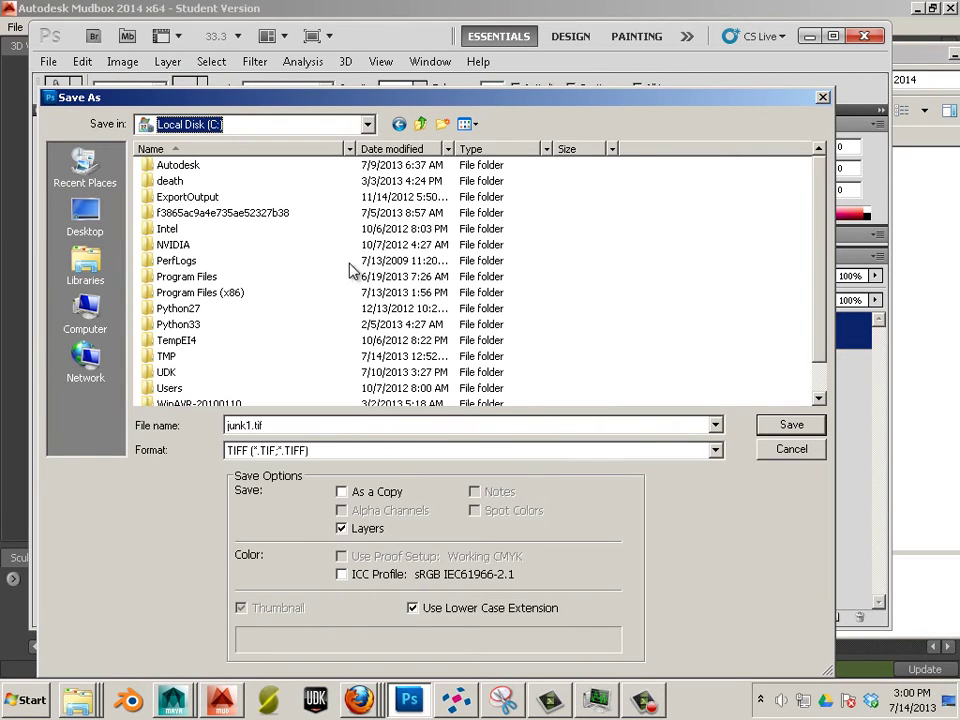
{"action": "left_click", "coordinate": [200, 278]}
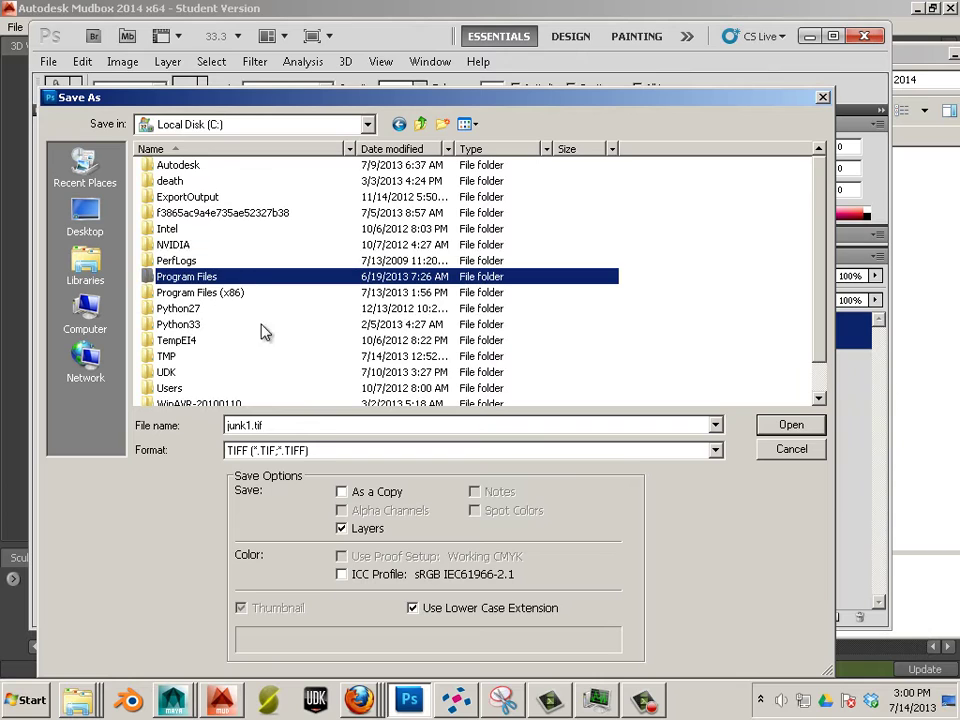
{"action": "double_click", "coordinate": [148, 278]}
{"action": "left_click_drag", "start_coordinate": [812, 240], "coordinate": [822, 218]}
{"action": "double_click", "coordinate": [185, 213]}
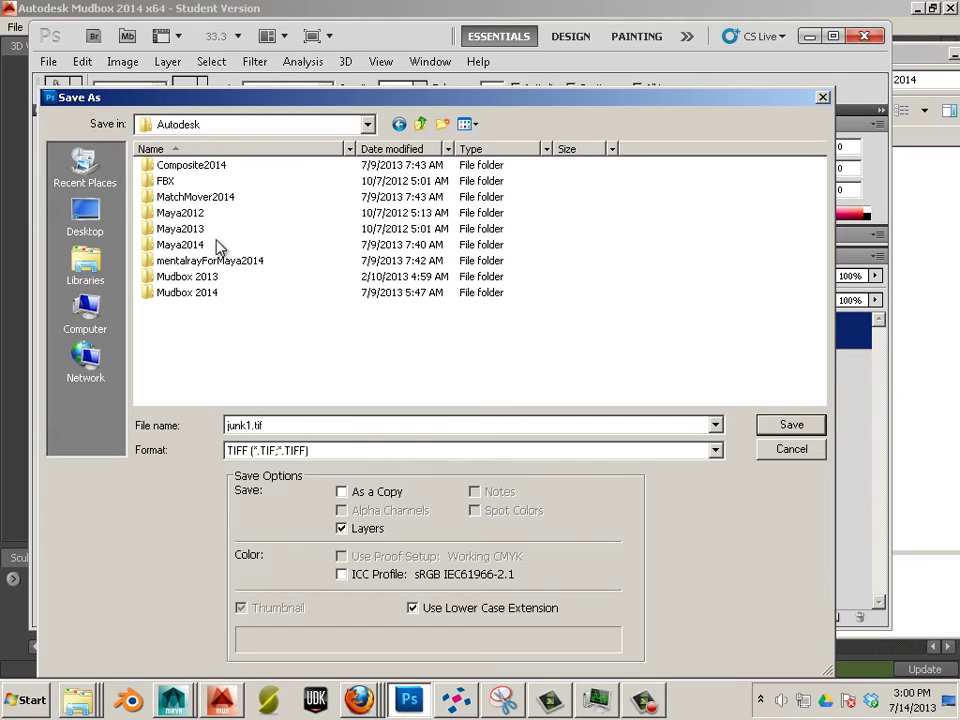
{"action": "double_click", "coordinate": [195, 293]}
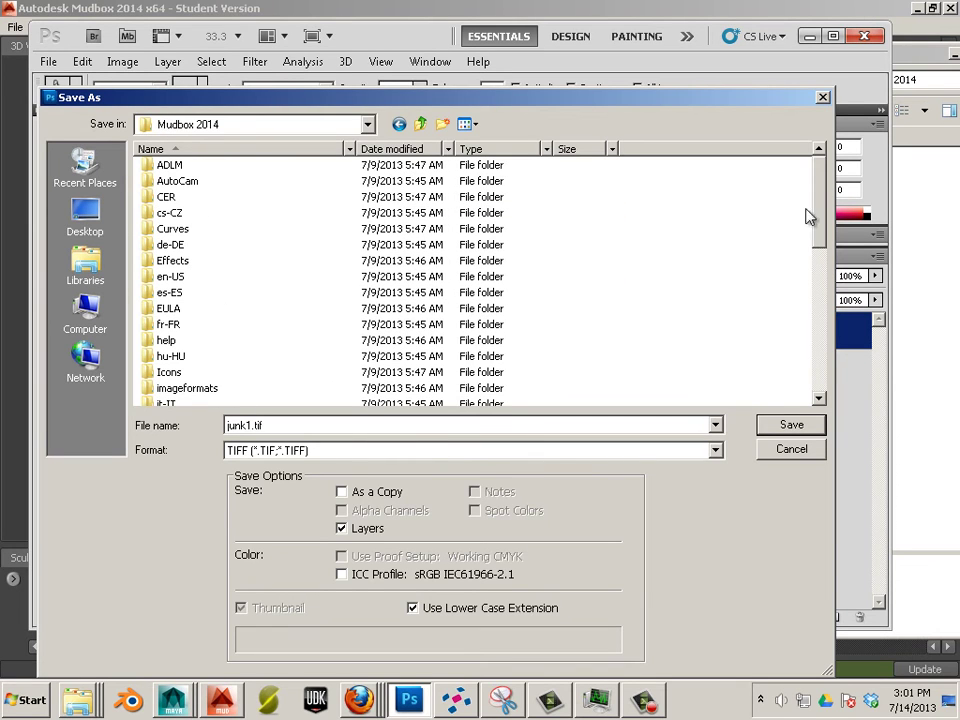
{"action": "left_click_drag", "start_coordinate": [816, 216], "coordinate": [603, 370]}
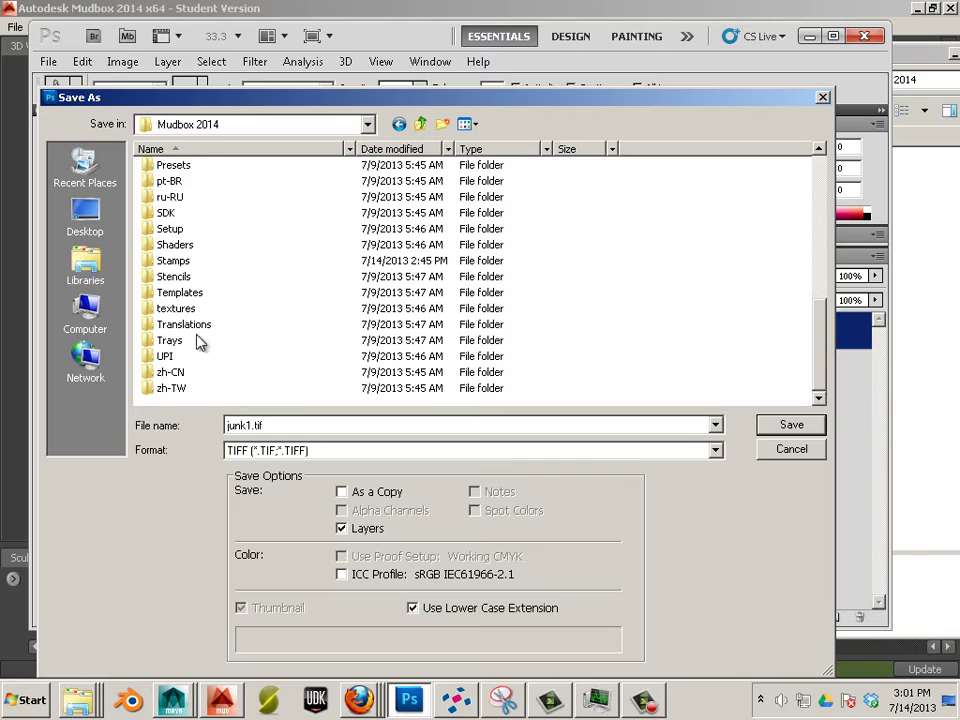
{"action": "double_click", "coordinate": [176, 262]}
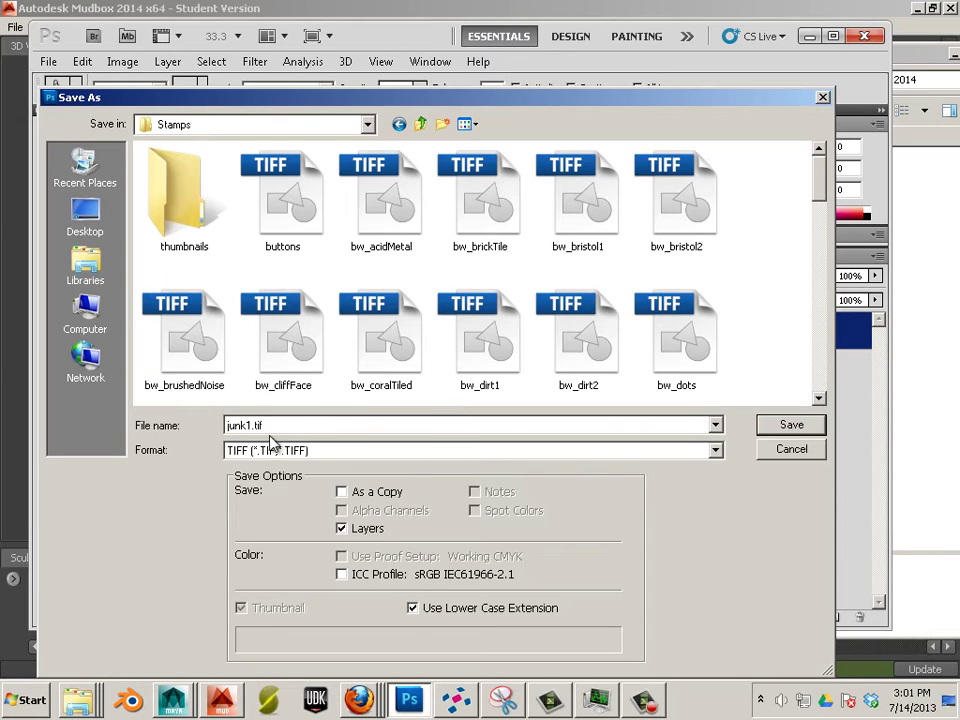
Step: Save the image as weave1.tif with no TIFF compression, keeping its layers
{"action": "double_click", "coordinate": [282, 426]}
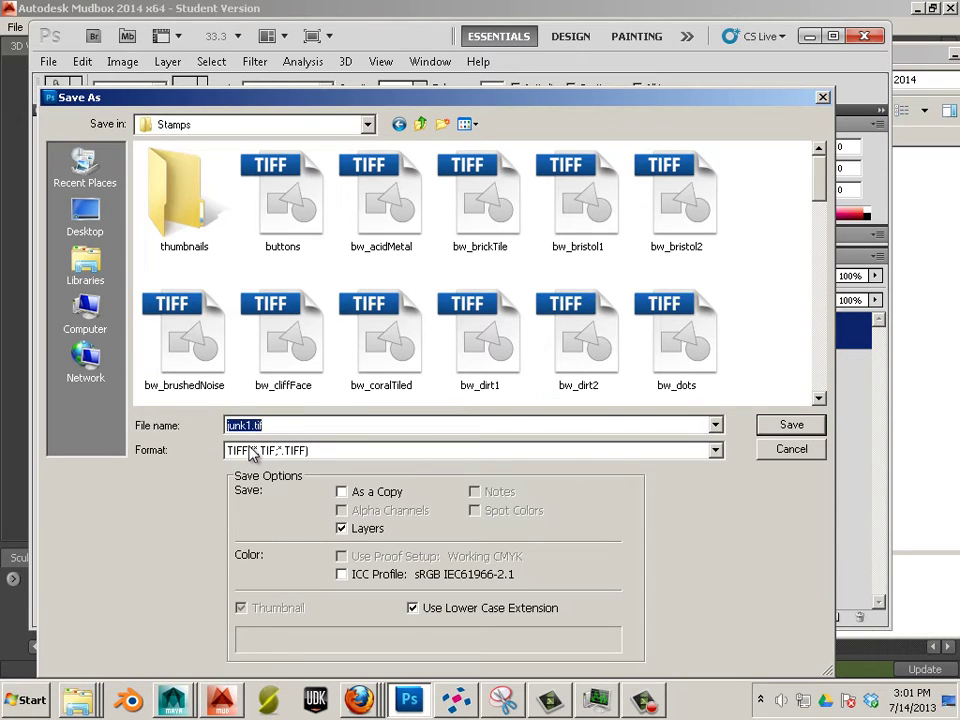
{"action": "type", "text": "weave1"}
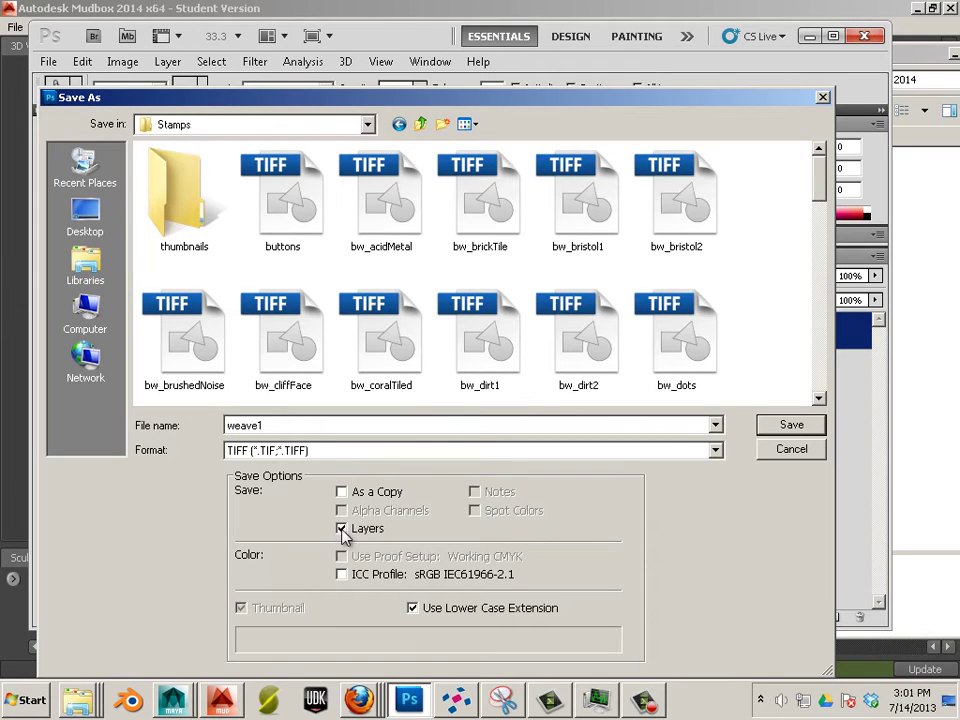
{"action": "left_click", "coordinate": [792, 426]}
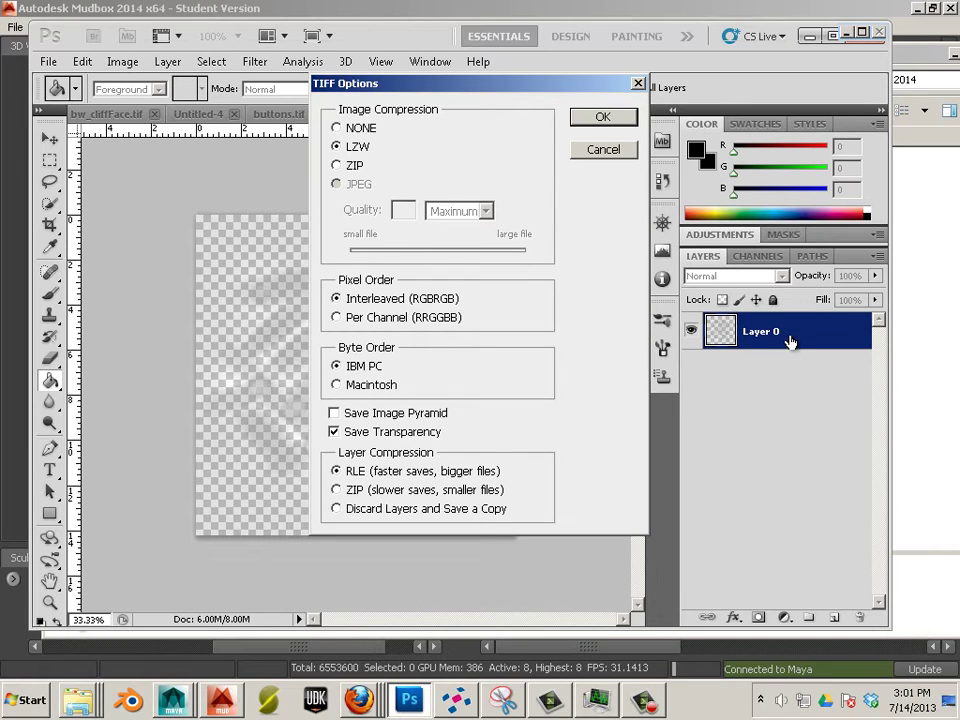
{"action": "left_click", "coordinate": [336, 128]}
{"action": "left_click", "coordinate": [604, 119]}
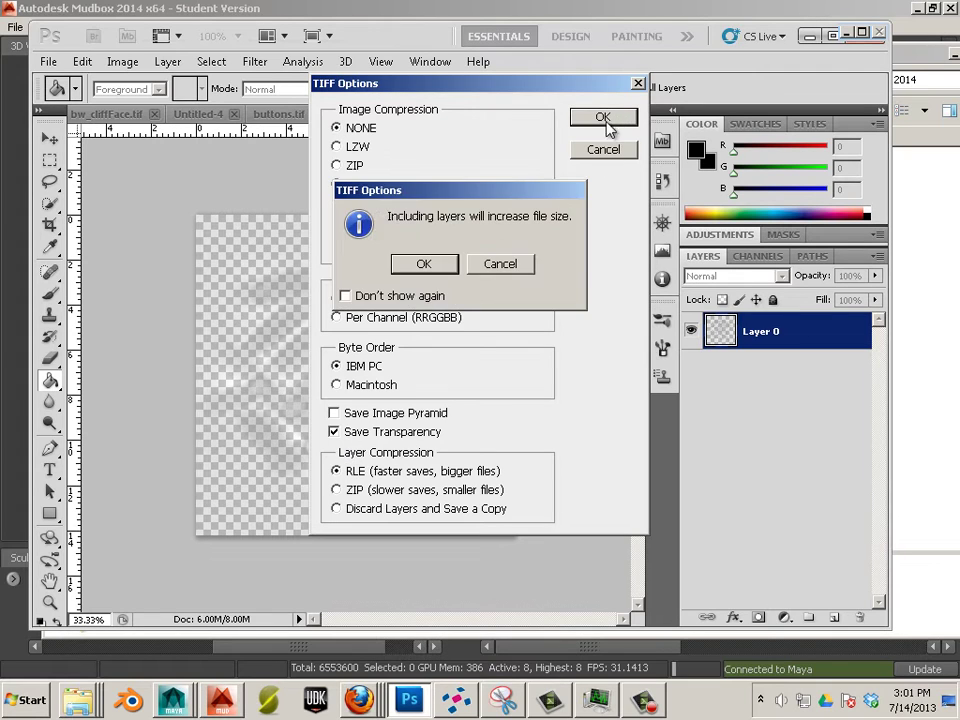
{"action": "left_click", "coordinate": [423, 263]}
{"action": "key", "text": "alt+Tab"}
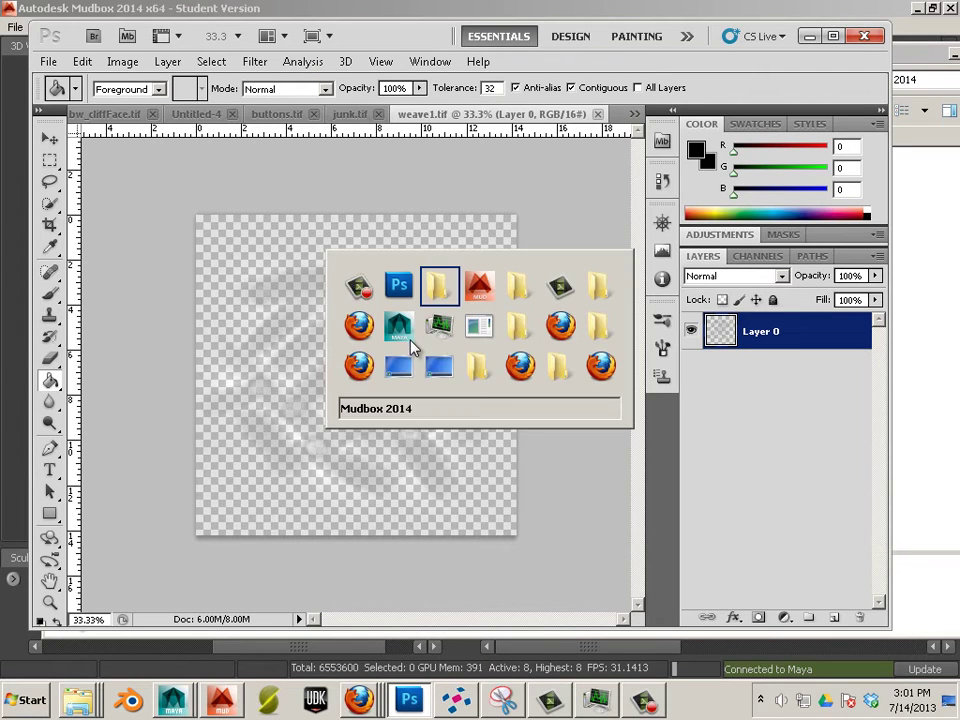
Step: Start an unsaved new Mudbox scene from the Cube and subdivide it to level 9
{"action": "key", "text": "alt+Tab"}
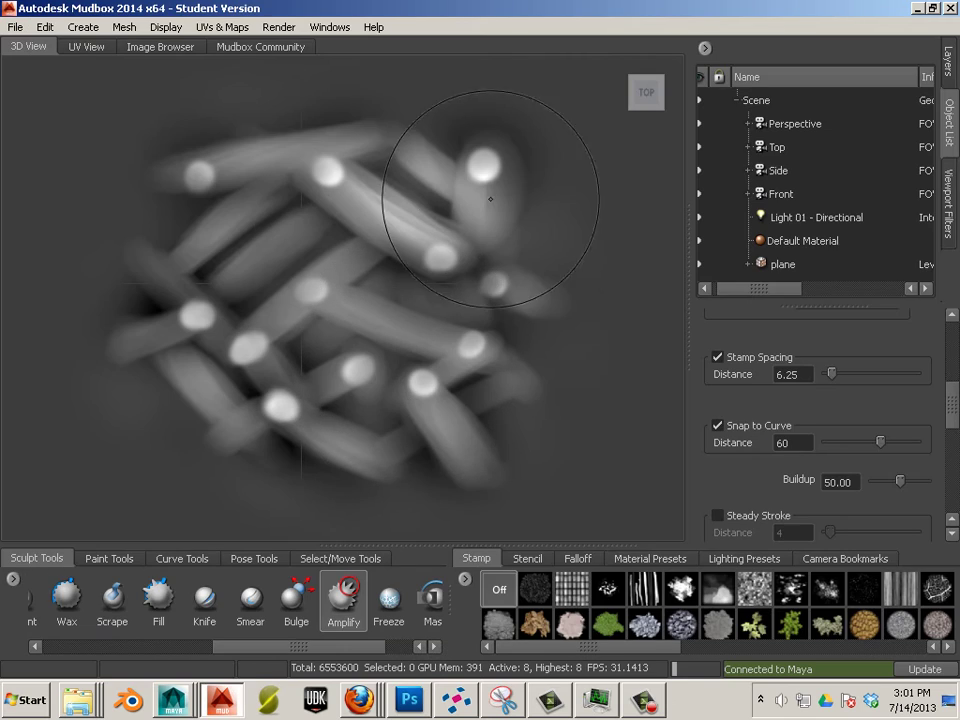
{"action": "left_click", "coordinate": [14, 27]}
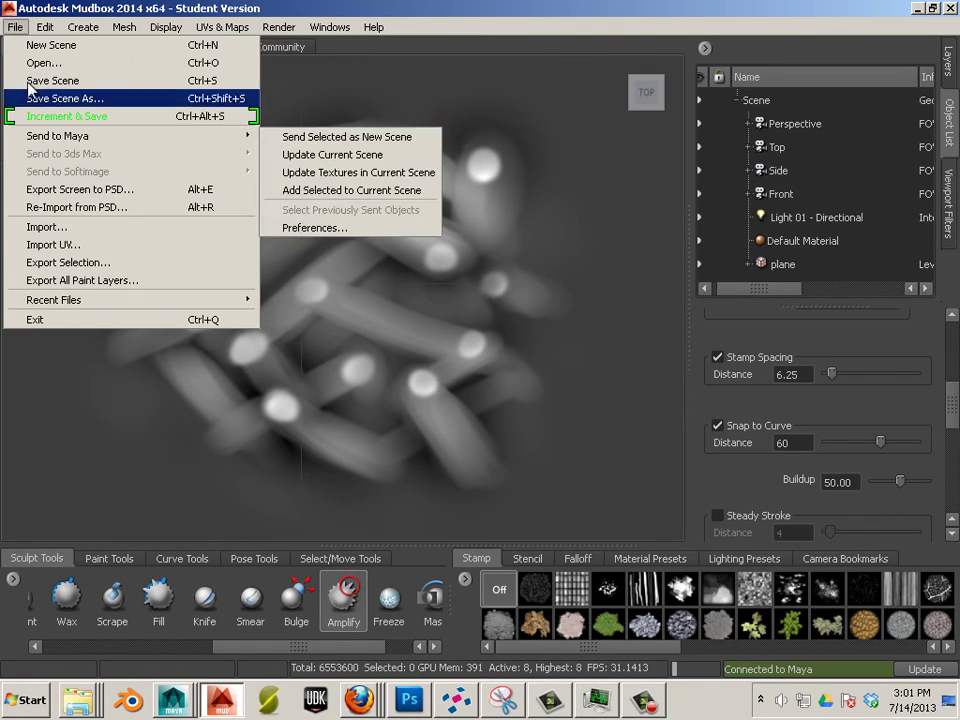
{"action": "left_click", "coordinate": [45, 47]}
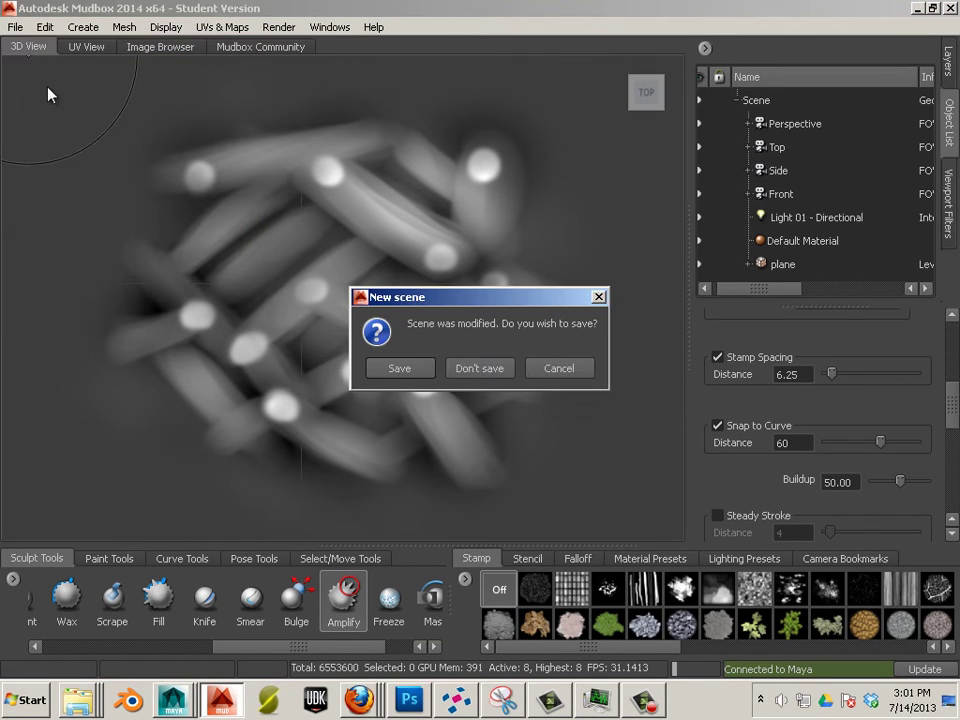
{"action": "left_click", "coordinate": [470, 370]}
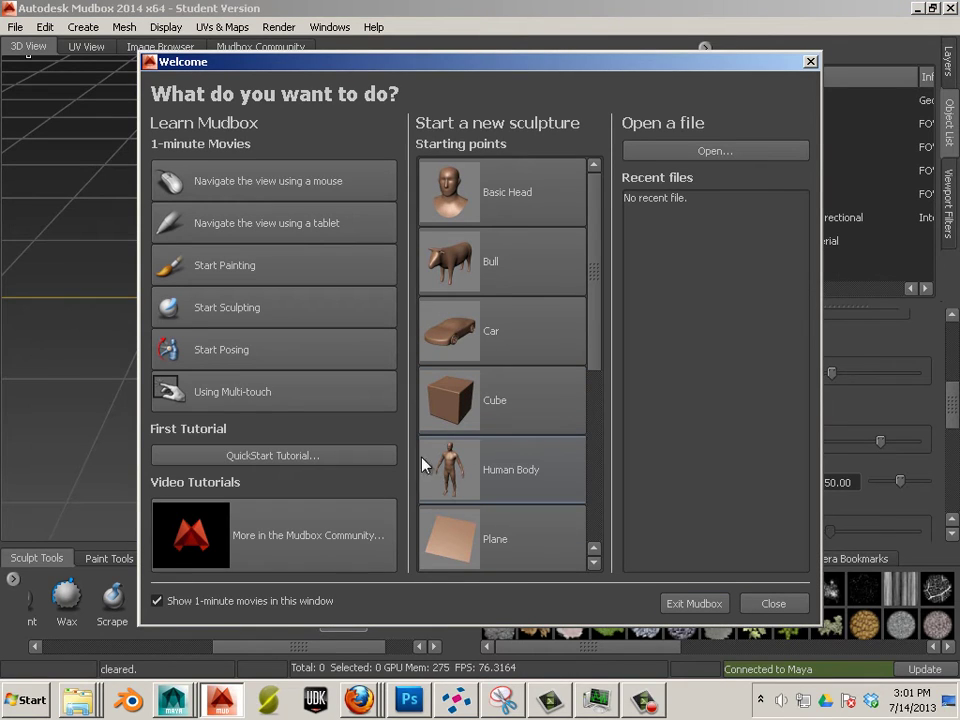
{"action": "left_click", "coordinate": [448, 404]}
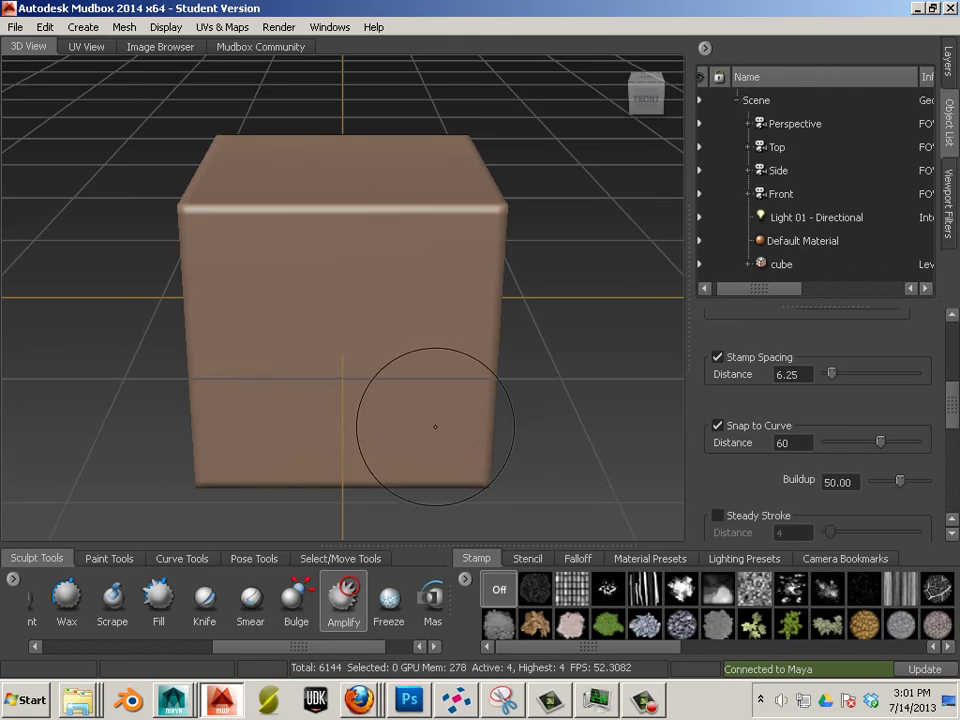
{"action": "key", "text": "shift+d"}
{"action": "key", "text": "shift+d"}
{"action": "key", "text": "shift+d"}
{"action": "key", "text": "shift+d"}
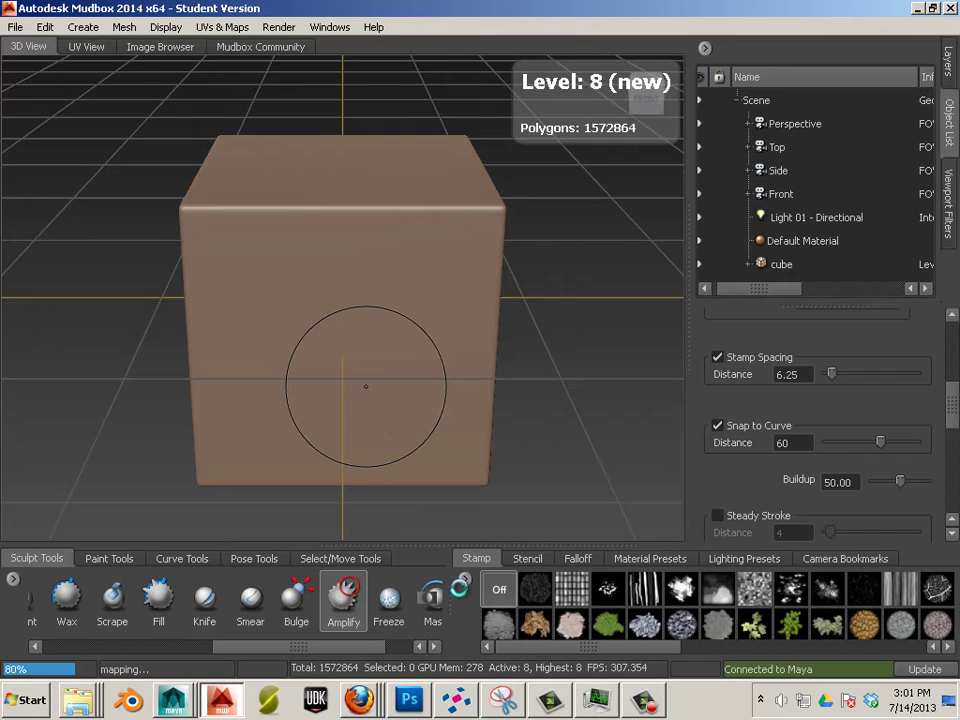
Step: Add weave1 to the Stamp tray as a new stamp
{"action": "right_click", "coordinate": [466, 581]}
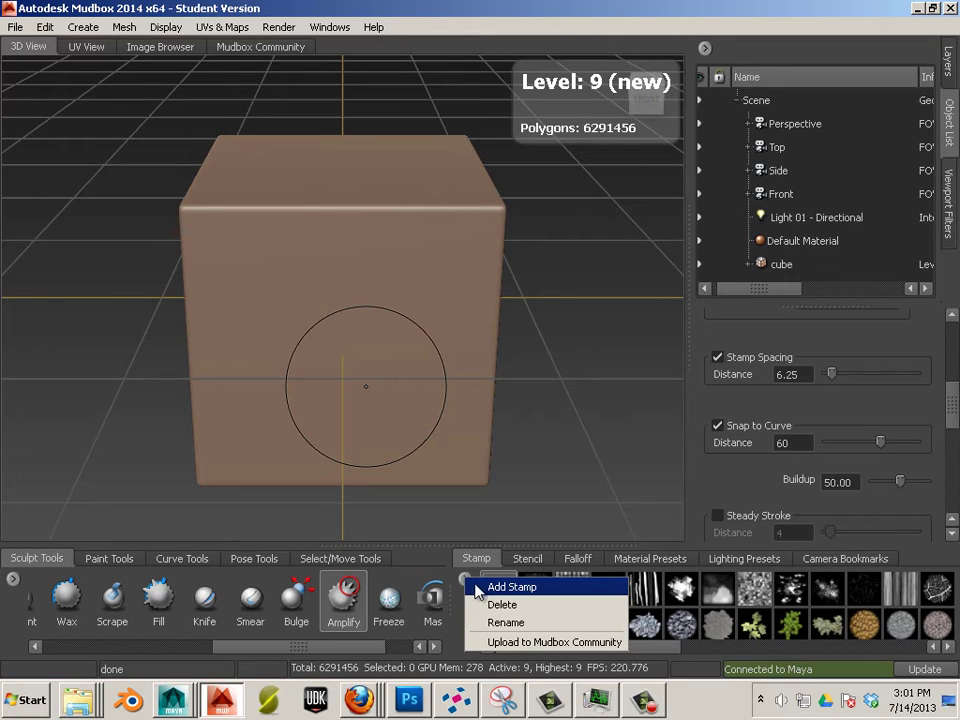
{"action": "left_click", "coordinate": [503, 594]}
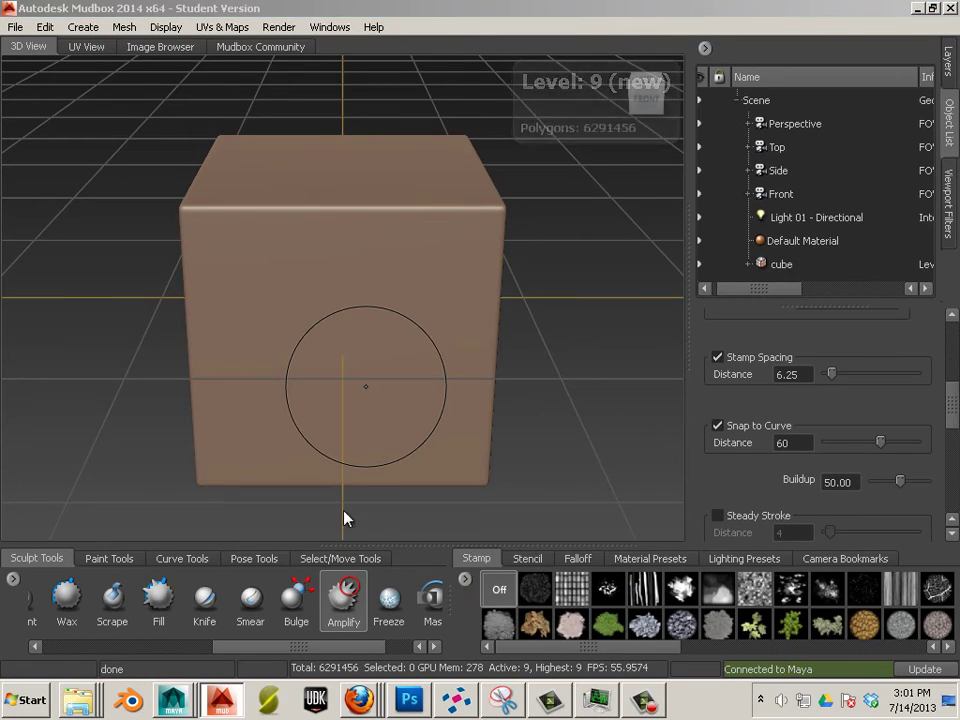
{"action": "left_click", "coordinate": [190, 198]}
{"action": "double_click", "coordinate": [190, 198]}
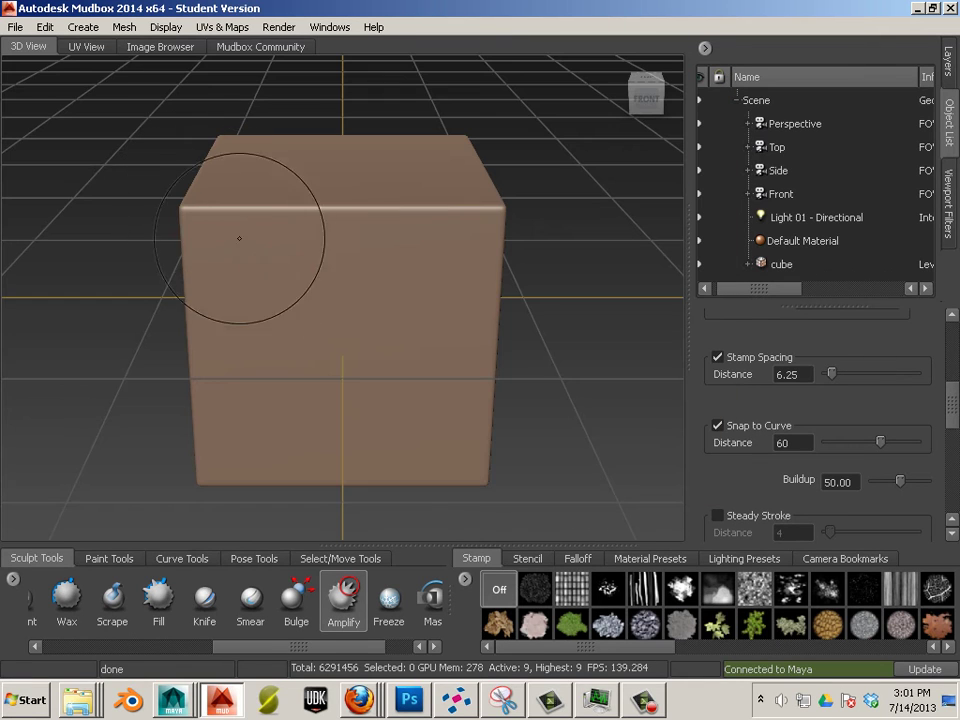
Step: Choose the Sculpt brush from the Sculpt Tools tray and turn the view to face the cube front
{"action": "left_click_drag", "start_coordinate": [214, 647], "coordinate": [52, 650]}
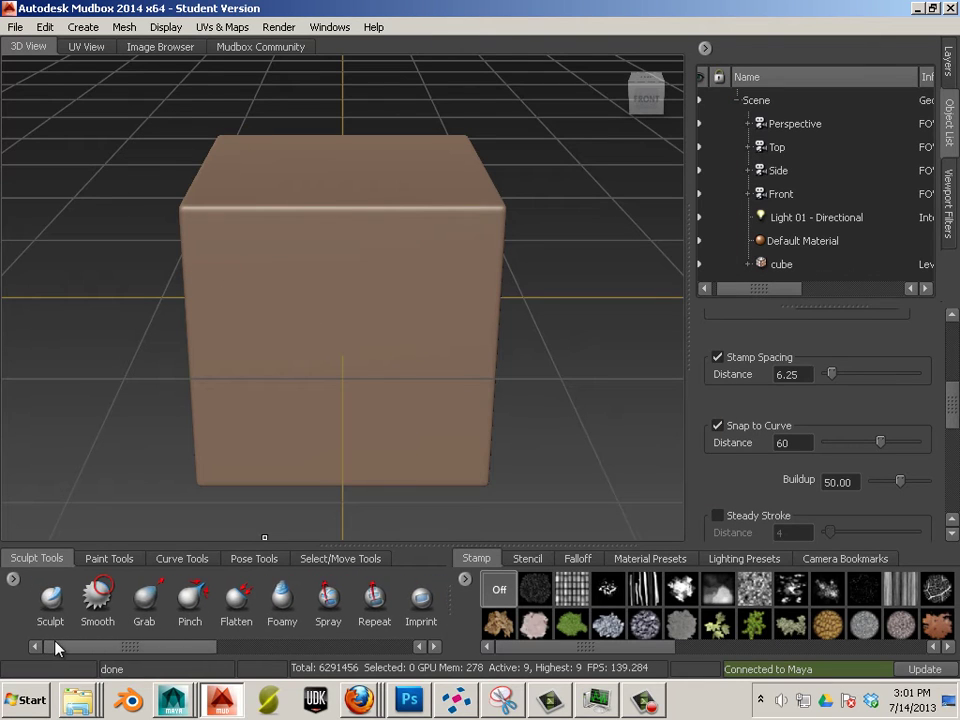
{"action": "left_click", "coordinate": [51, 600]}
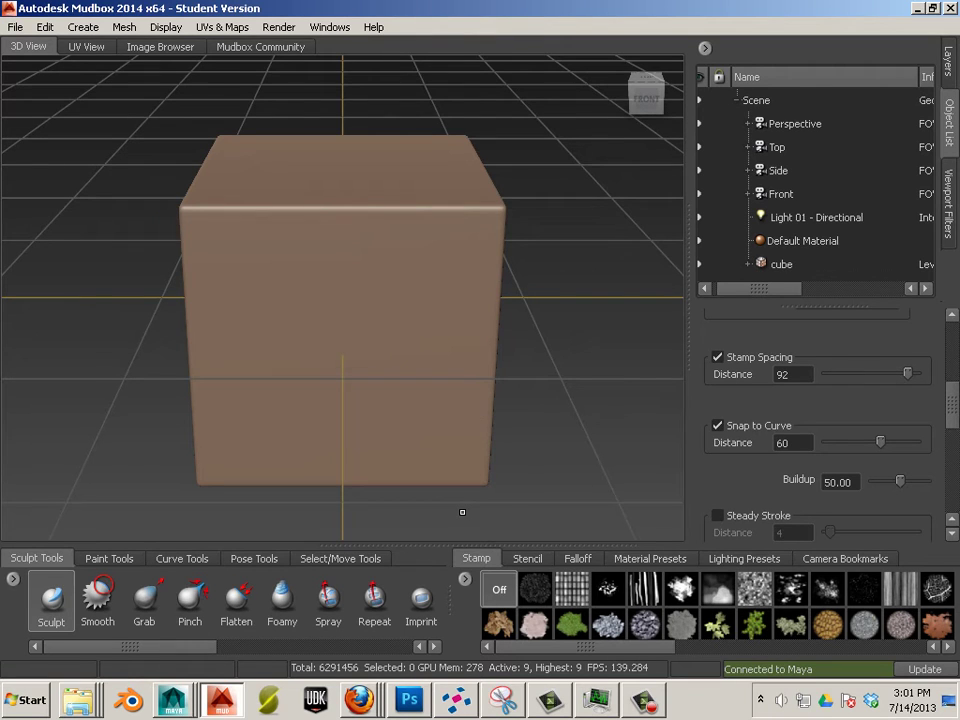
{"action": "mouse_move", "coordinate": [455, 510]}
{"action": "left_mouse_down", "text": "alt"}
{"action": "mouse_move", "coordinate": [439, 501]}
{"action": "mouse_move", "coordinate": [446, 456]}
{"action": "mouse_move", "coordinate": [414, 463]}
{"action": "mouse_move", "coordinate": [420, 448]}
{"action": "mouse_move", "coordinate": [424, 462]}
{"action": "left_mouse_up", "text": "alt"}
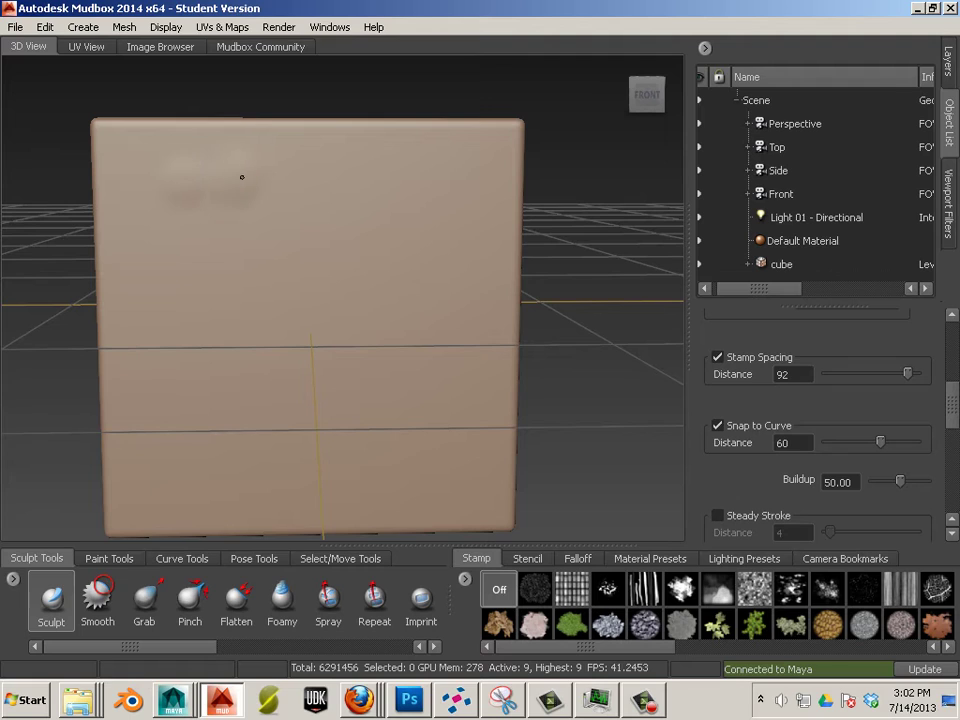
Step: Undo the stray mark, pick the weave1 stamp, and stamp weave bumps over the cube's upper-left front
{"action": "key", "text": "ctrl+z"}
{"action": "left_click_drag", "start_coordinate": [669, 650], "coordinate": [922, 655]}
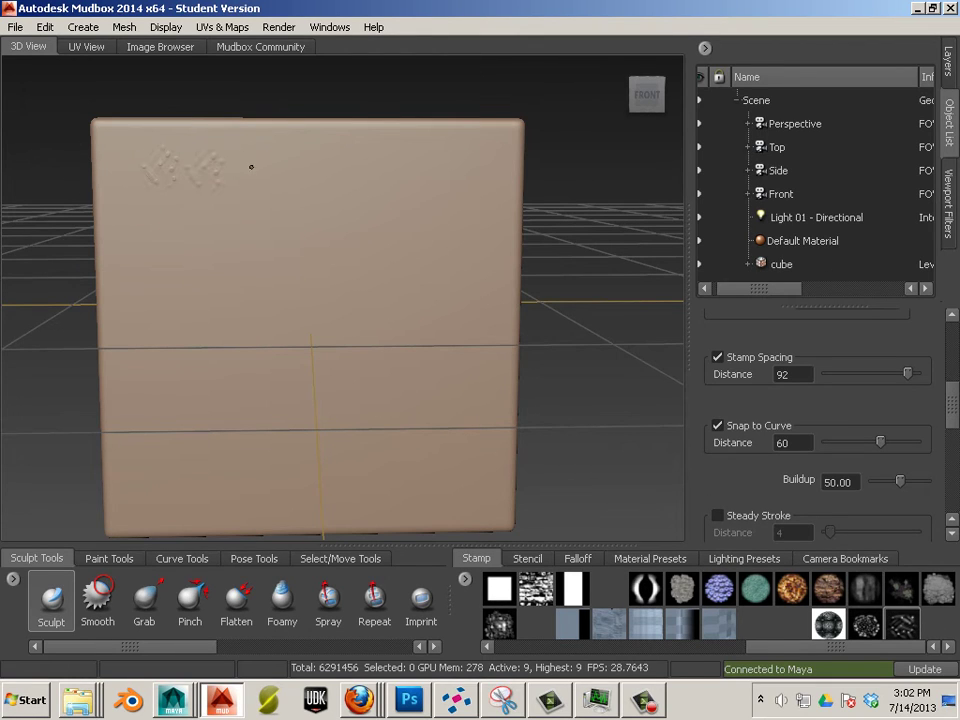
{"action": "left_click_drag", "start_coordinate": [333, 175], "coordinate": [296, 213]}
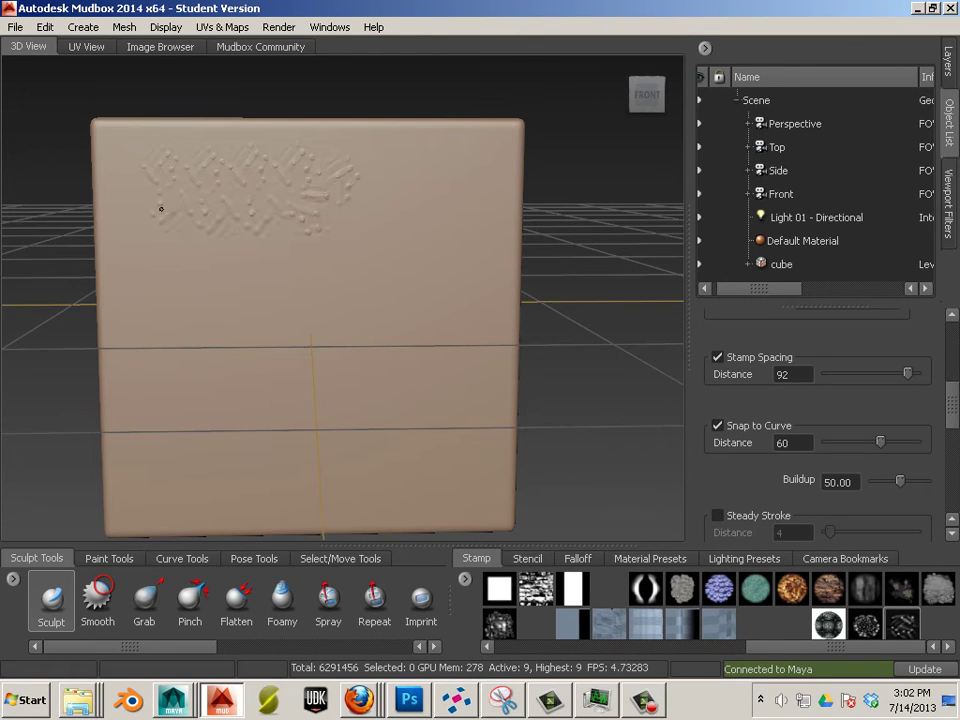
{"action": "mouse_move", "coordinate": [160, 209]}
{"action": "left_mouse_down"}
{"action": "mouse_move", "coordinate": [223, 250]}
{"action": "mouse_move", "coordinate": [288, 239]}
{"action": "mouse_move", "coordinate": [324, 267]}
{"action": "mouse_move", "coordinate": [153, 286]}
{"action": "mouse_move", "coordinate": [192, 318]}
{"action": "mouse_move", "coordinate": [284, 298]}
{"action": "mouse_move", "coordinate": [340, 322]}
{"action": "mouse_move", "coordinate": [363, 311]}
{"action": "mouse_move", "coordinate": [366, 242]}
{"action": "mouse_move", "coordinate": [354, 208]}
{"action": "mouse_move", "coordinate": [424, 200]}
{"action": "mouse_move", "coordinate": [369, 151]}
{"action": "left_mouse_up"}
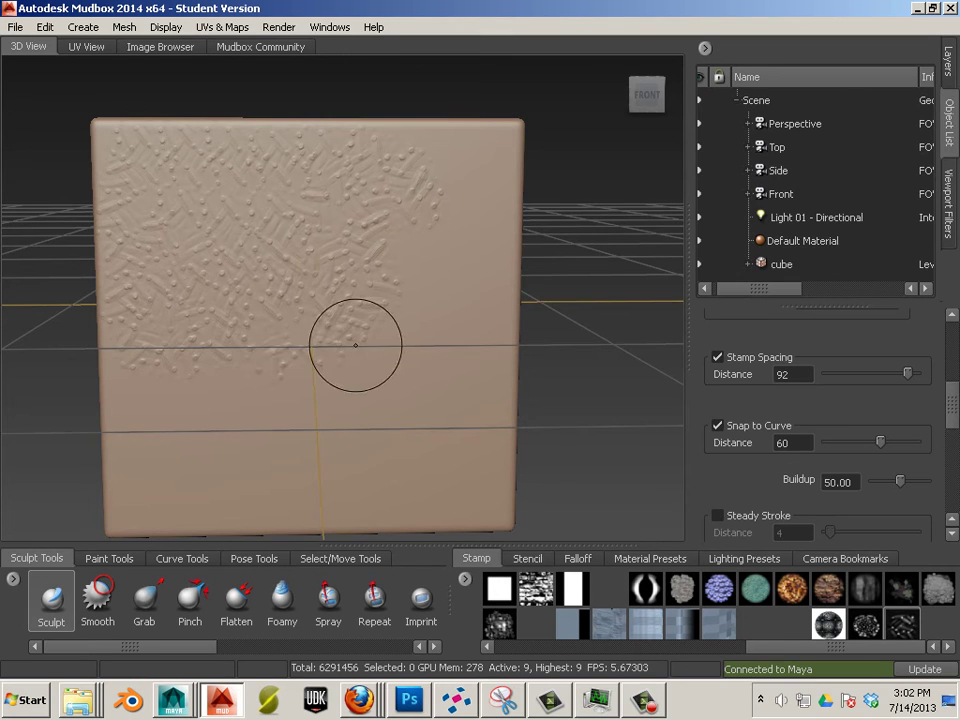
{"action": "scroll", "coordinate": [373, 328], "scroll_direction": "up", "scroll_amount": 6}
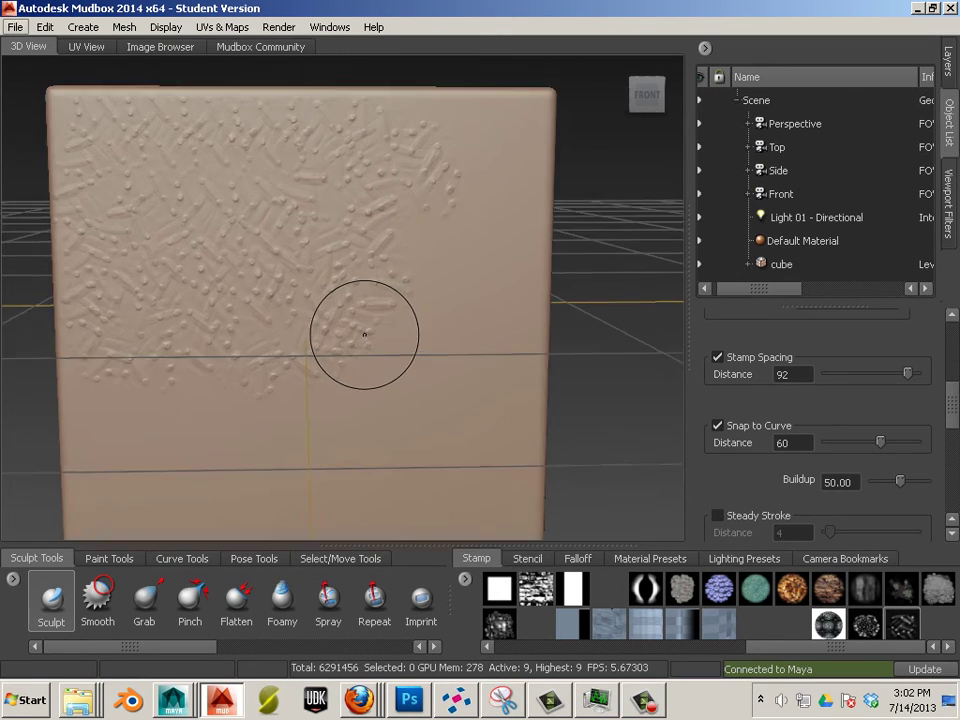
{"action": "scroll", "coordinate": [391, 388], "scroll_direction": "up", "scroll_amount": 4}
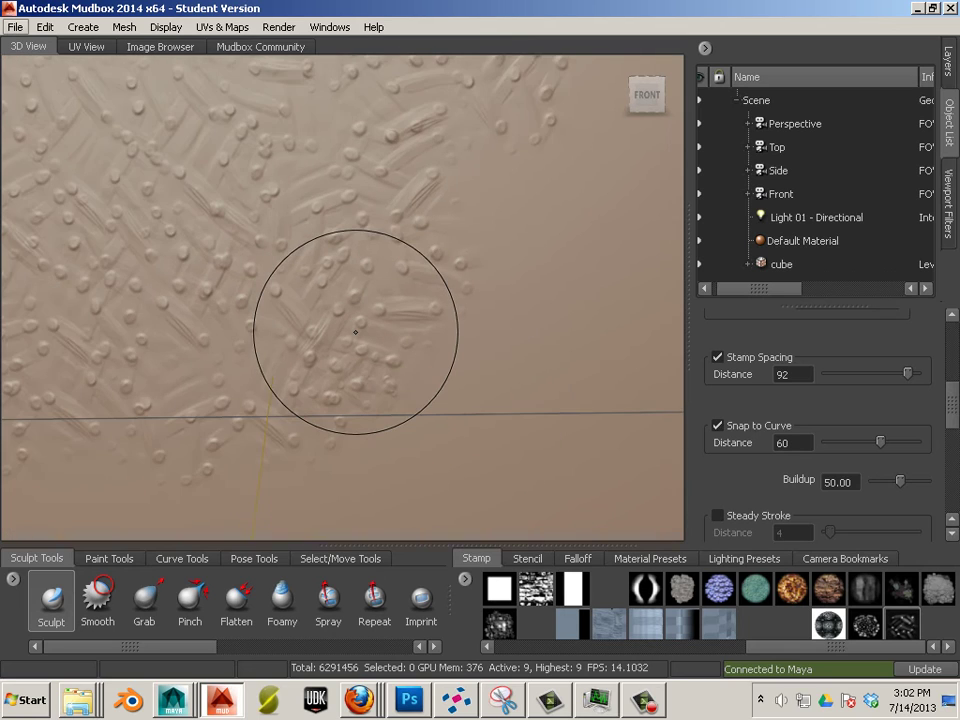
{"action": "scroll", "coordinate": [365, 365], "scroll_direction": "up", "scroll_amount": 2}
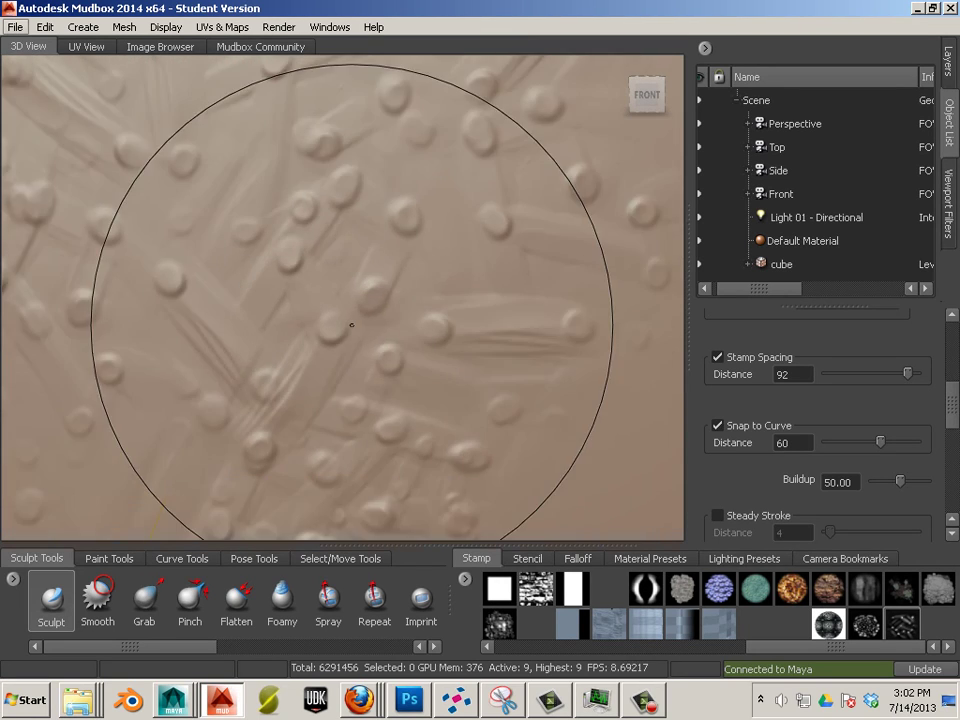
{"action": "scroll", "coordinate": [355, 345], "scroll_direction": "down", "scroll_amount": 8}
{"action": "scroll", "coordinate": [351, 341], "scroll_direction": "down", "scroll_amount": 3}
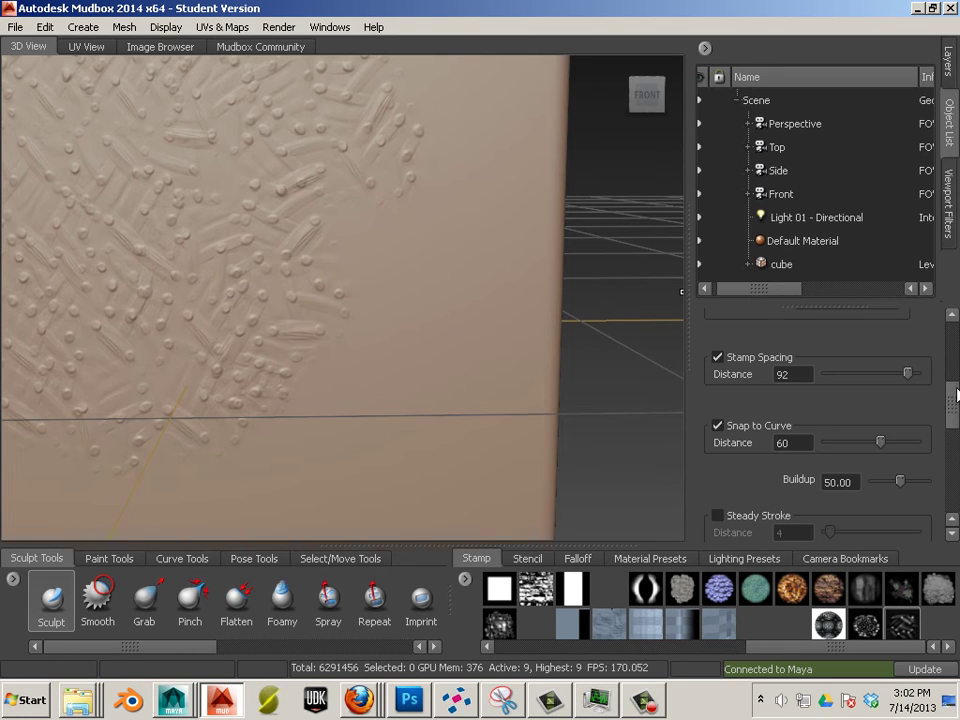
Step: Set brush strength to 12.30, then stamp weave down the face and at the lower right
{"action": "left_click_drag", "start_coordinate": [956, 394], "coordinate": [955, 350]}
{"action": "left_click_drag", "start_coordinate": [881, 358], "coordinate": [886, 358]}
{"action": "mouse_move", "coordinate": [466, 194]}
{"action": "left_mouse_down"}
{"action": "mouse_move", "coordinate": [466, 275]}
{"action": "mouse_move", "coordinate": [393, 346]}
{"action": "mouse_move", "coordinate": [463, 362]}
{"action": "mouse_move", "coordinate": [507, 393]}
{"action": "mouse_move", "coordinate": [463, 443]}
{"action": "mouse_move", "coordinate": [390, 460]}
{"action": "mouse_move", "coordinate": [344, 436]}
{"action": "mouse_move", "coordinate": [337, 396]}
{"action": "mouse_move", "coordinate": [350, 281]}
{"action": "mouse_move", "coordinate": [366, 243]}
{"action": "mouse_move", "coordinate": [413, 197]}
{"action": "mouse_move", "coordinate": [474, 165]}
{"action": "mouse_move", "coordinate": [523, 193]}
{"action": "mouse_move", "coordinate": [526, 255]}
{"action": "mouse_move", "coordinate": [493, 335]}
{"action": "mouse_move", "coordinate": [497, 93]}
{"action": "mouse_move", "coordinate": [476, 83]}
{"action": "mouse_move", "coordinate": [420, 75]}
{"action": "left_mouse_up"}
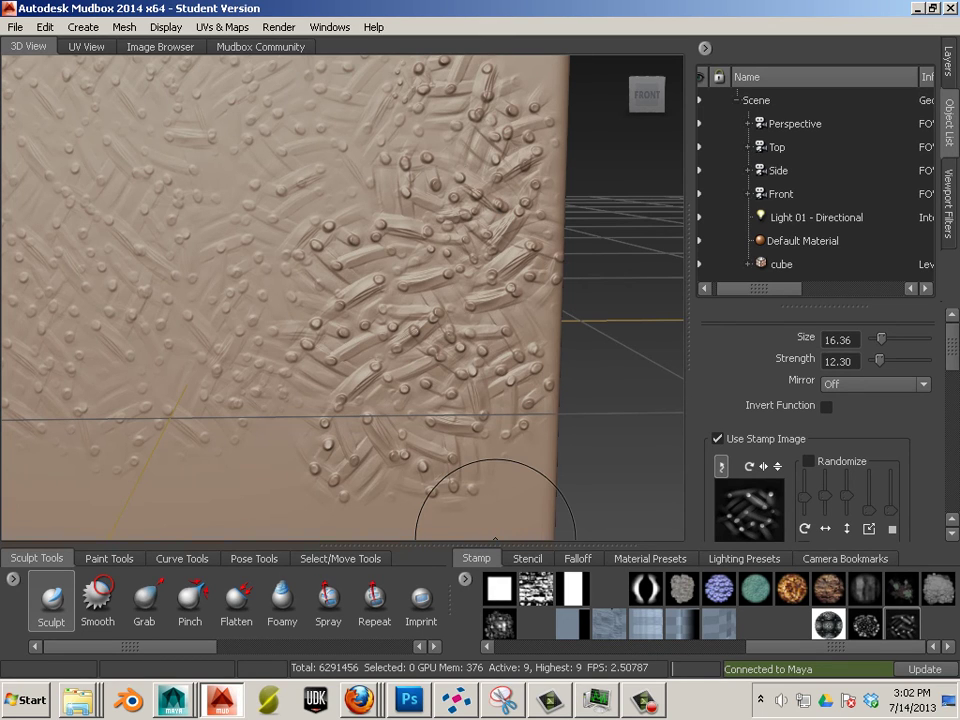
{"action": "middle_click_drag", "start_coordinate": [494, 540], "coordinate": [444, 377], "text": "alt"}
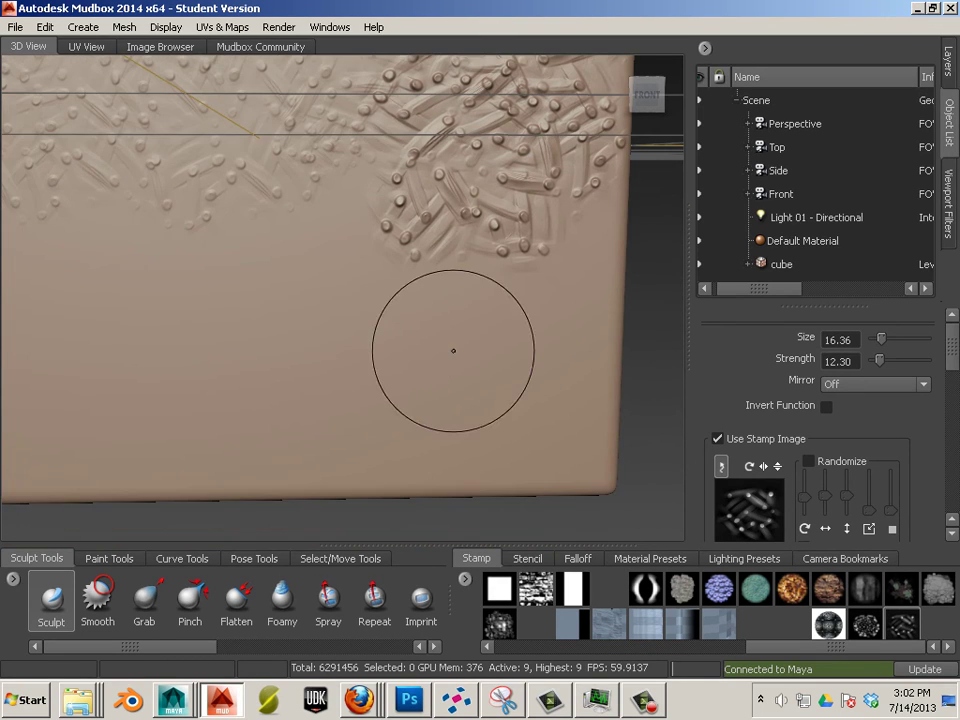
{"action": "mouse_move", "coordinate": [578, 332]}
{"action": "left_mouse_down"}
{"action": "mouse_move", "coordinate": [556, 365]}
{"action": "mouse_move", "coordinate": [470, 365]}
{"action": "mouse_move", "coordinate": [474, 300]}
{"action": "left_mouse_up"}
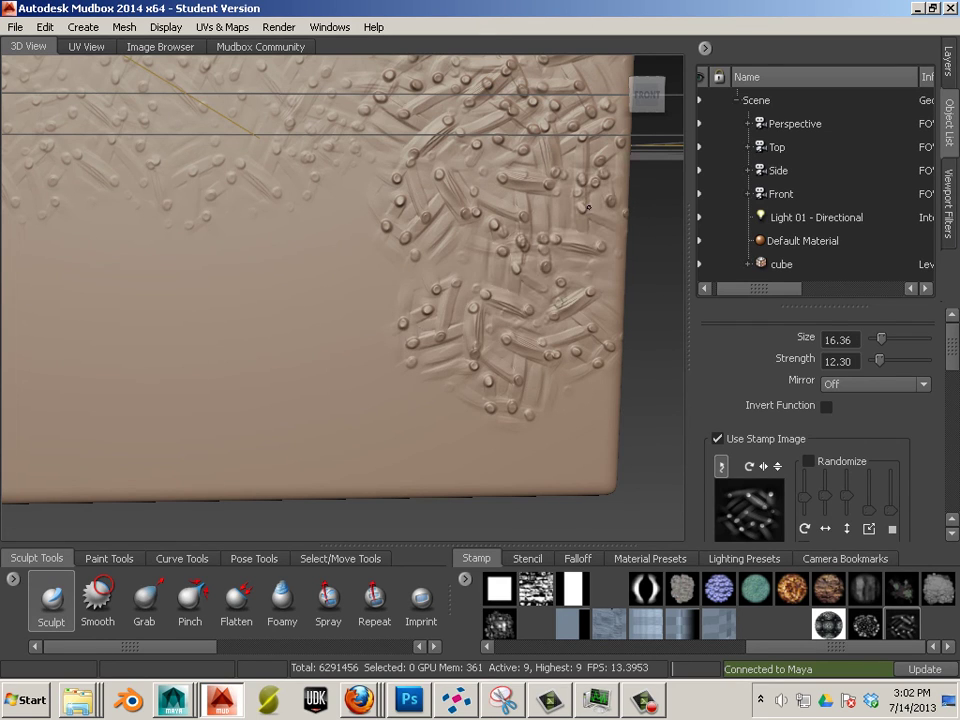
Step: Sculpt weave over the upper middle, left, lower-left and upper-left areas of the front face
{"action": "mouse_move", "coordinate": [339, 280]}
{"action": "left_mouse_down"}
{"action": "mouse_move", "coordinate": [278, 205]}
{"action": "mouse_move", "coordinate": [321, 182]}
{"action": "mouse_move", "coordinate": [381, 185]}
{"action": "left_mouse_up"}
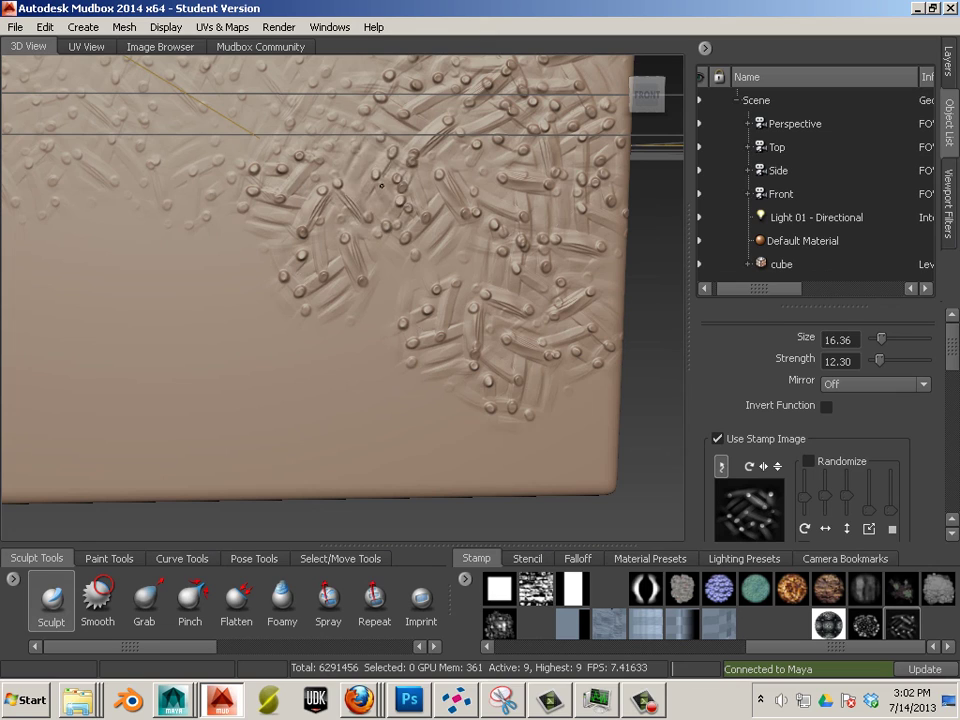
{"action": "mouse_move", "coordinate": [394, 248]}
{"action": "left_mouse_down"}
{"action": "mouse_move", "coordinate": [388, 295]}
{"action": "mouse_move", "coordinate": [354, 351]}
{"action": "mouse_move", "coordinate": [392, 388]}
{"action": "mouse_move", "coordinate": [452, 415]}
{"action": "mouse_move", "coordinate": [555, 421]}
{"action": "mouse_move", "coordinate": [586, 395]}
{"action": "mouse_move", "coordinate": [597, 400]}
{"action": "mouse_move", "coordinate": [597, 421]}
{"action": "mouse_move", "coordinate": [585, 451]}
{"action": "mouse_move", "coordinate": [504, 466]}
{"action": "mouse_move", "coordinate": [340, 459]}
{"action": "mouse_move", "coordinate": [302, 447]}
{"action": "mouse_move", "coordinate": [268, 413]}
{"action": "mouse_move", "coordinate": [255, 332]}
{"action": "left_mouse_up"}
{"action": "mouse_move", "coordinate": [240, 272]}
{"action": "left_mouse_down"}
{"action": "mouse_move", "coordinate": [152, 153]}
{"action": "mouse_move", "coordinate": [164, 214]}
{"action": "left_mouse_up"}
{"action": "mouse_move", "coordinate": [214, 447]}
{"action": "left_mouse_down"}
{"action": "mouse_move", "coordinate": [177, 464]}
{"action": "mouse_move", "coordinate": [92, 475]}
{"action": "mouse_move", "coordinate": [139, 461]}
{"action": "mouse_move", "coordinate": [245, 473]}
{"action": "mouse_move", "coordinate": [212, 453]}
{"action": "mouse_move", "coordinate": [192, 414]}
{"action": "mouse_move", "coordinate": [169, 292]}
{"action": "left_mouse_up"}
{"action": "mouse_move", "coordinate": [140, 244]}
{"action": "left_mouse_down"}
{"action": "mouse_move", "coordinate": [105, 185]}
{"action": "mouse_move", "coordinate": [115, 125]}
{"action": "mouse_move", "coordinate": [175, 100]}
{"action": "mouse_move", "coordinate": [200, 120]}
{"action": "left_mouse_up"}
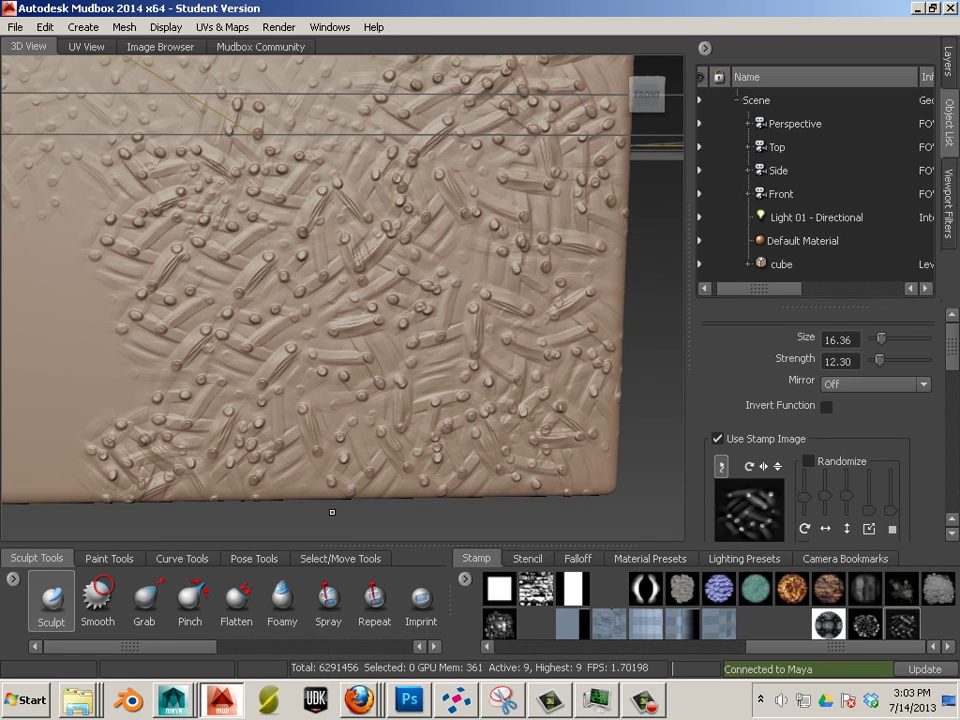
{"action": "scroll", "coordinate": [332, 396], "scroll_direction": "down", "scroll_amount": 5}
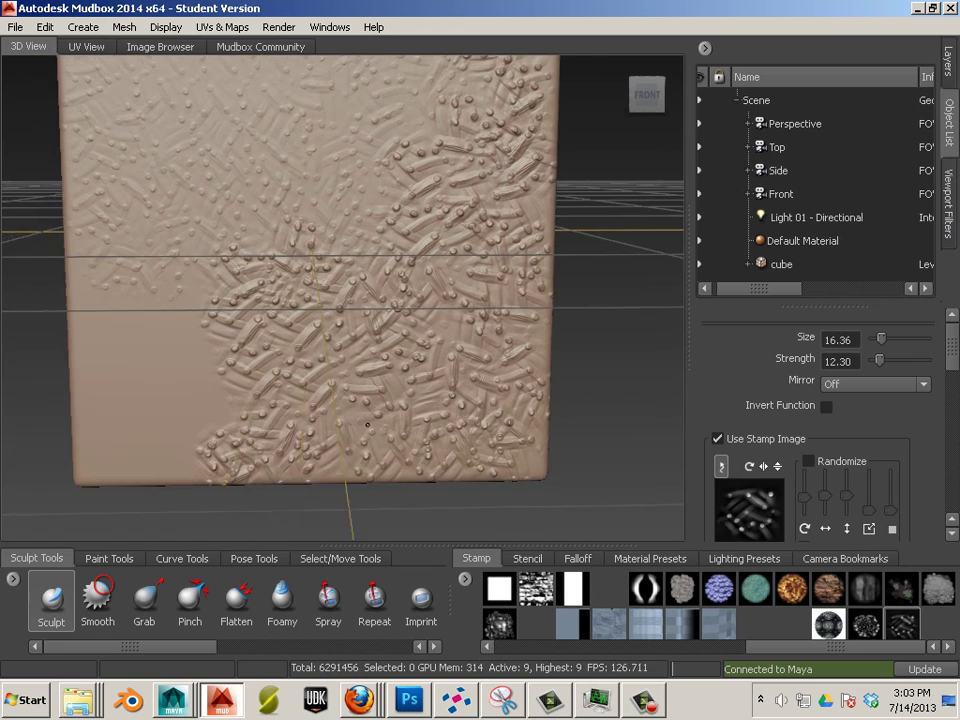